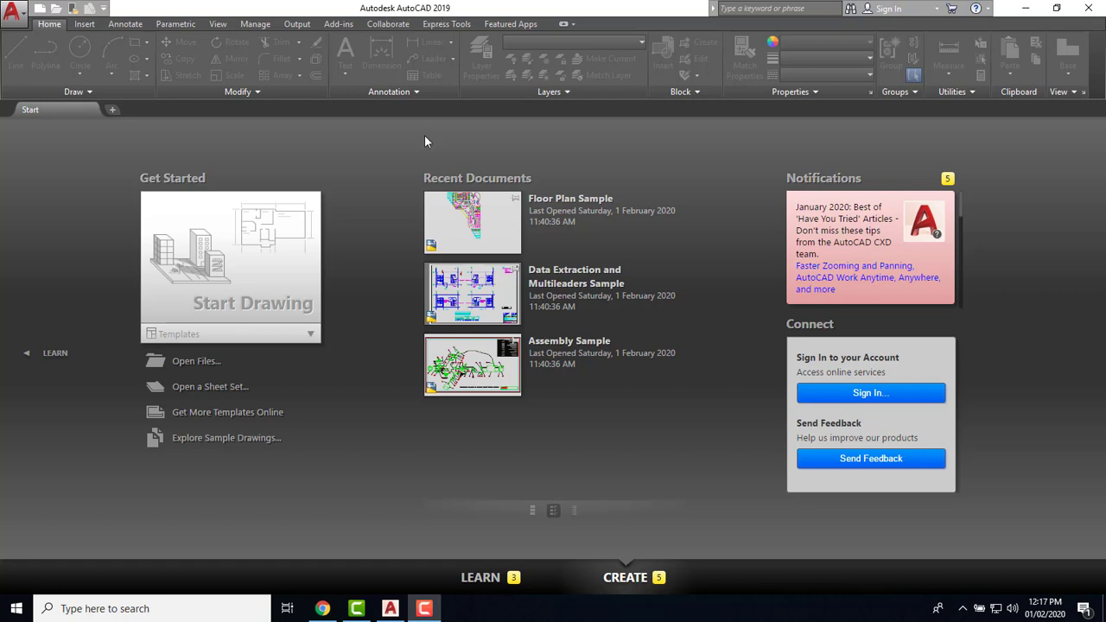
Create the new blank drawing Drawing1 from the Start tab
click(258, 287)
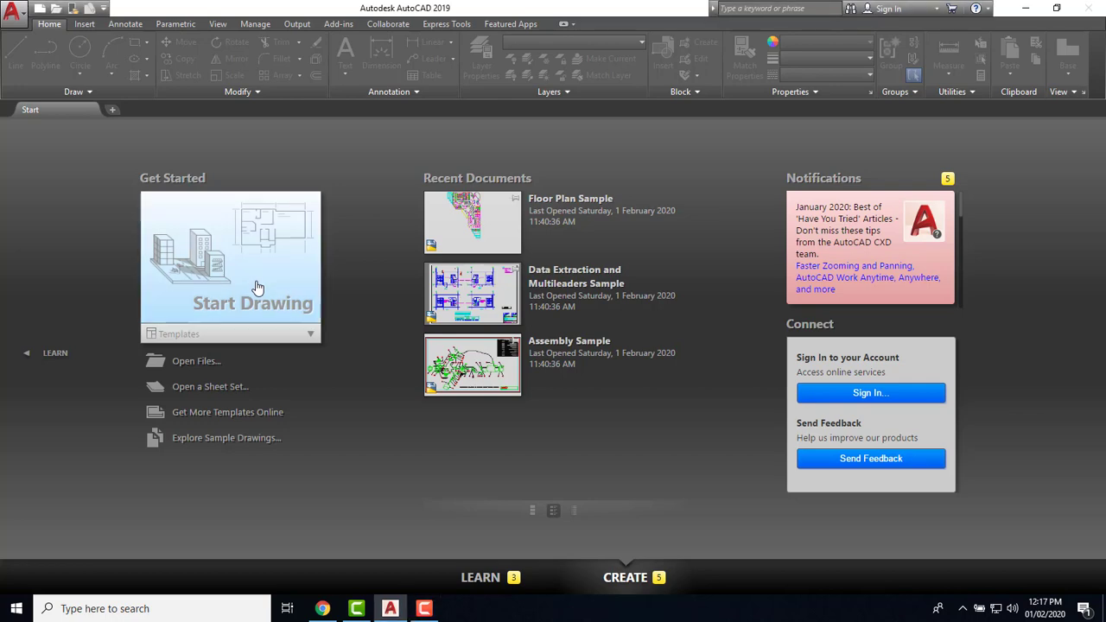
click(257, 287)
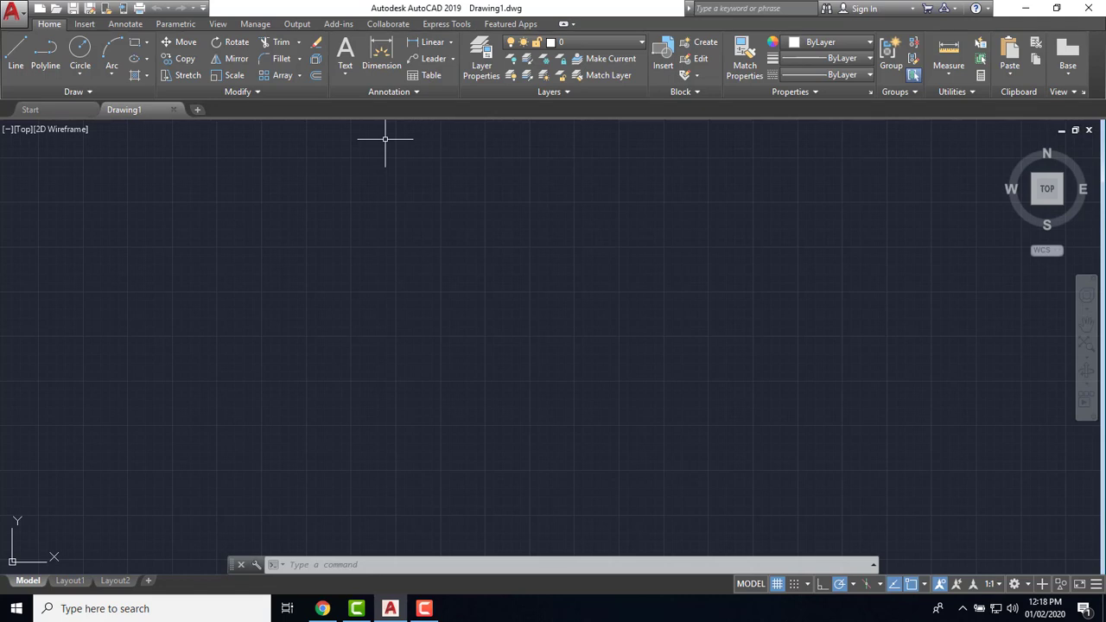
Run the UN (UNITS) command to bring up the Drawing Units dialog
text(unit)
text(s)
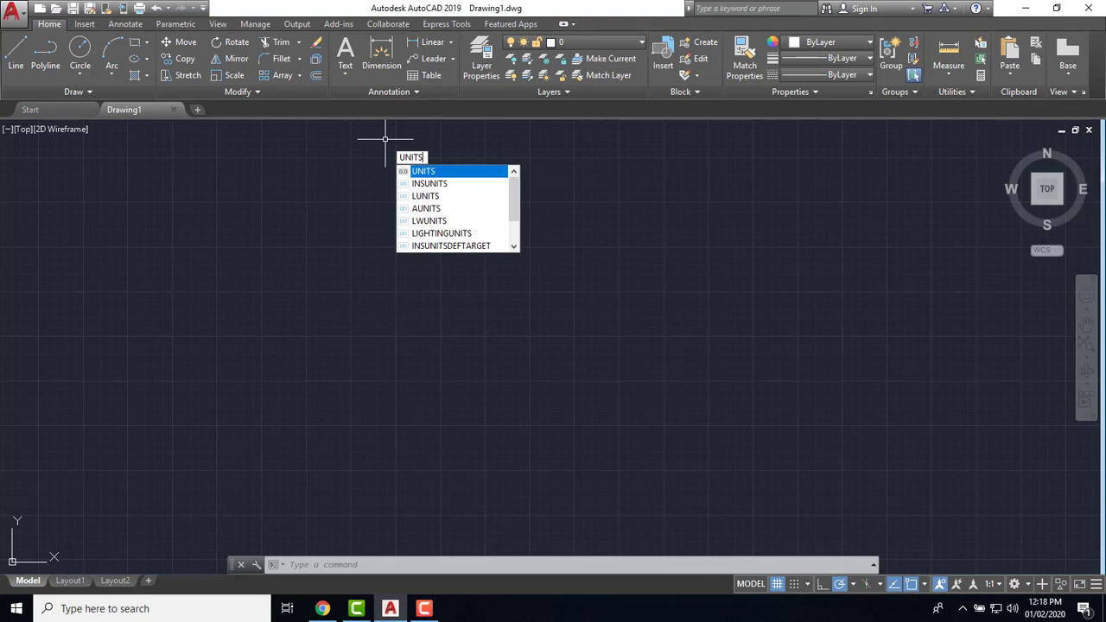
key(BackSpace)
key(BackSpace)
key(BackSpace)
key(BackSpace)
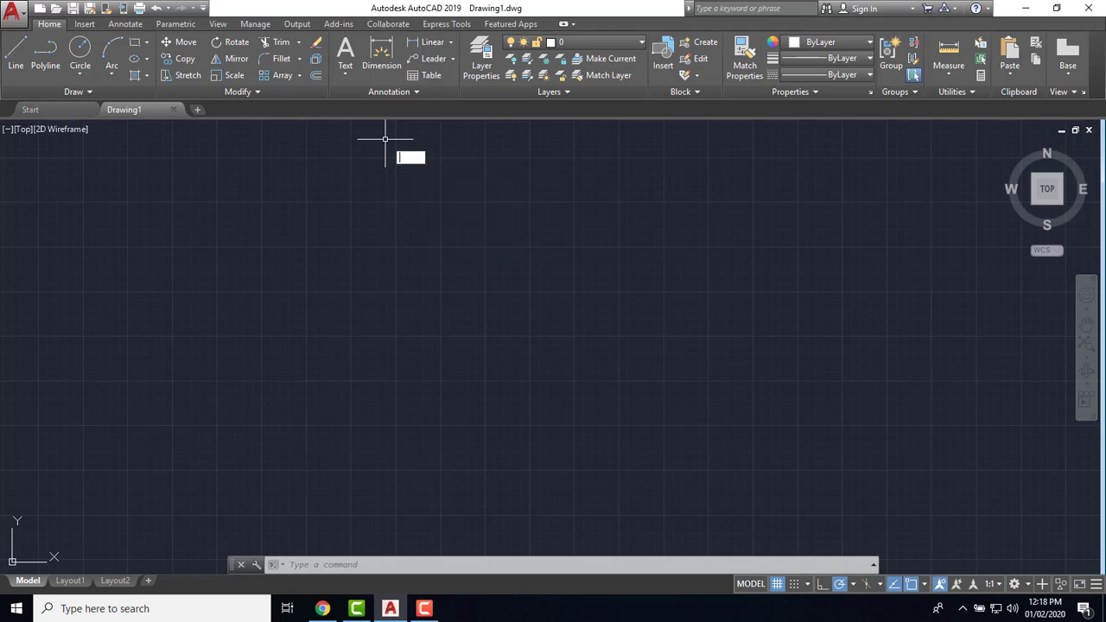
text(un)
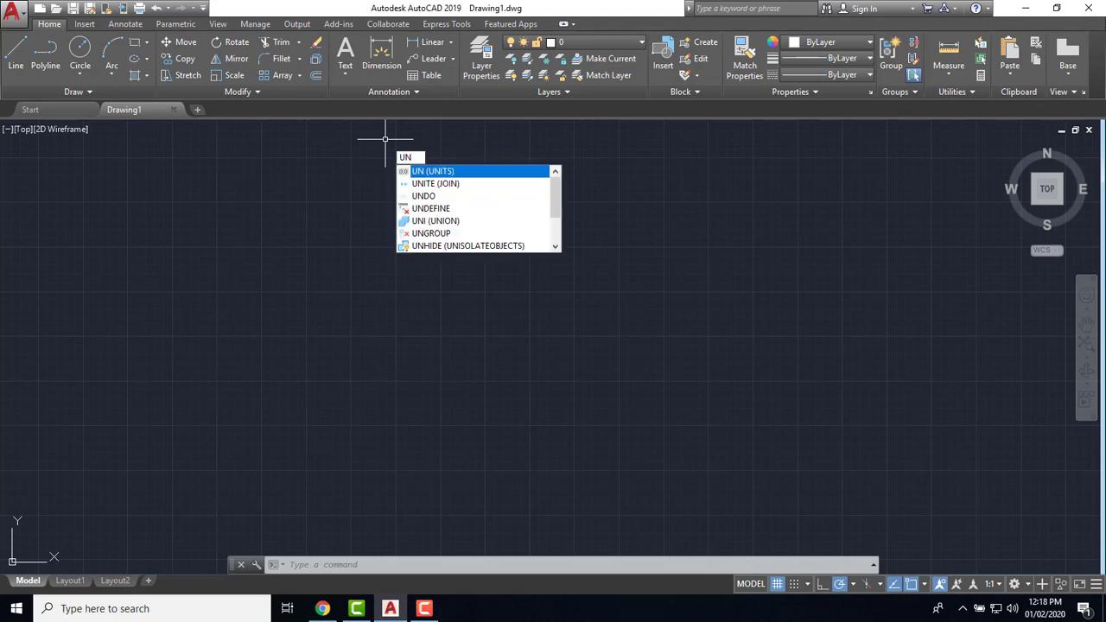
key(Return)
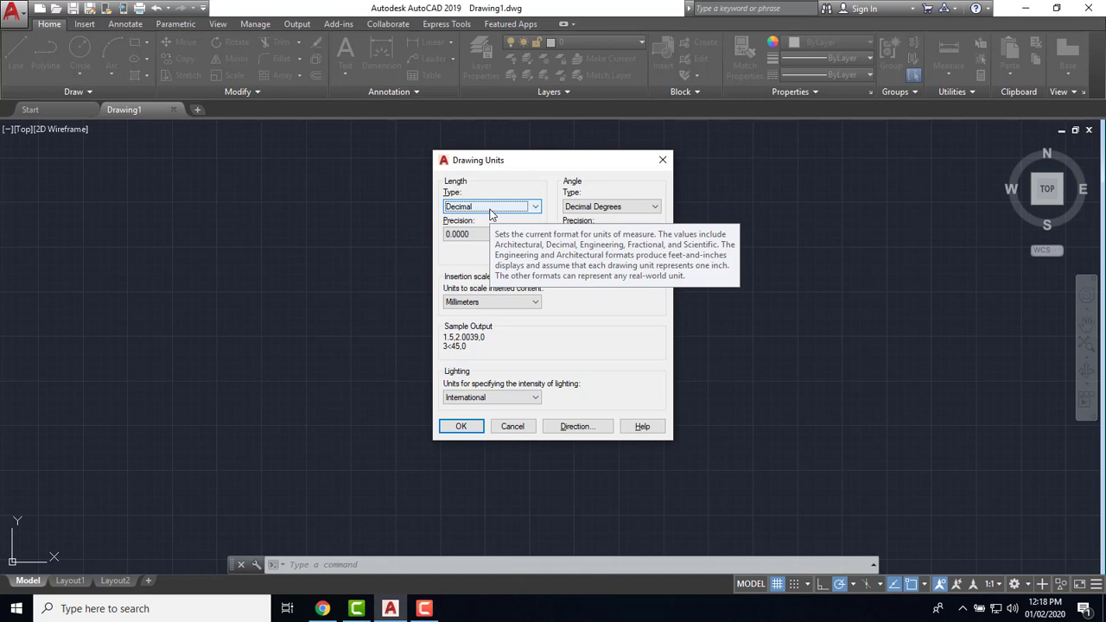
Set the length type to Architectural with 0'-0 1/8" precision
click(489, 210)
click(496, 217)
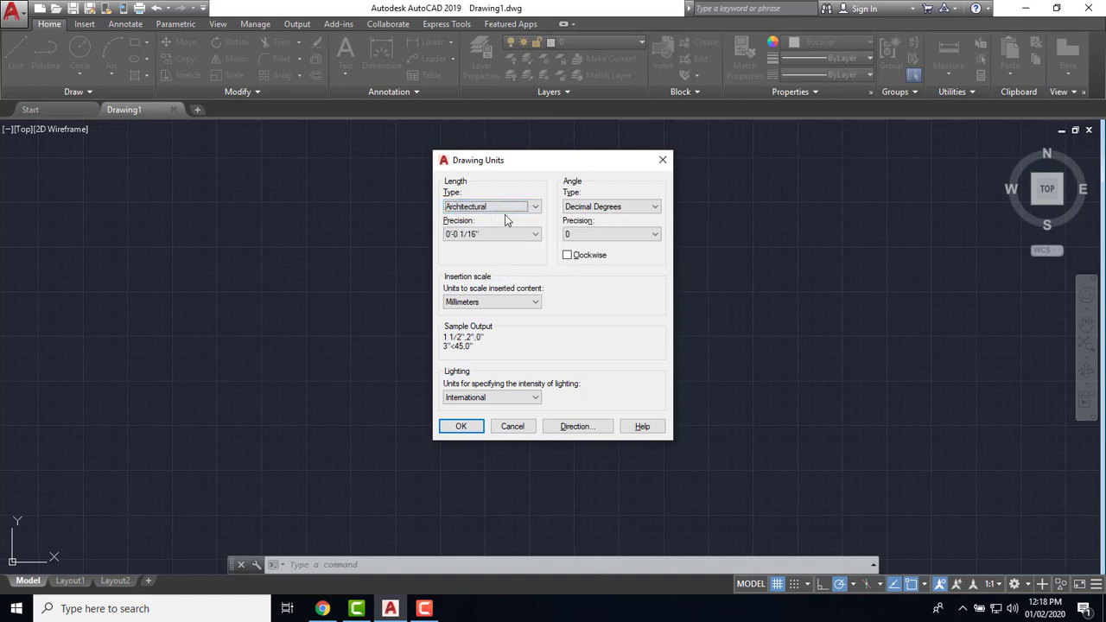
click(508, 208)
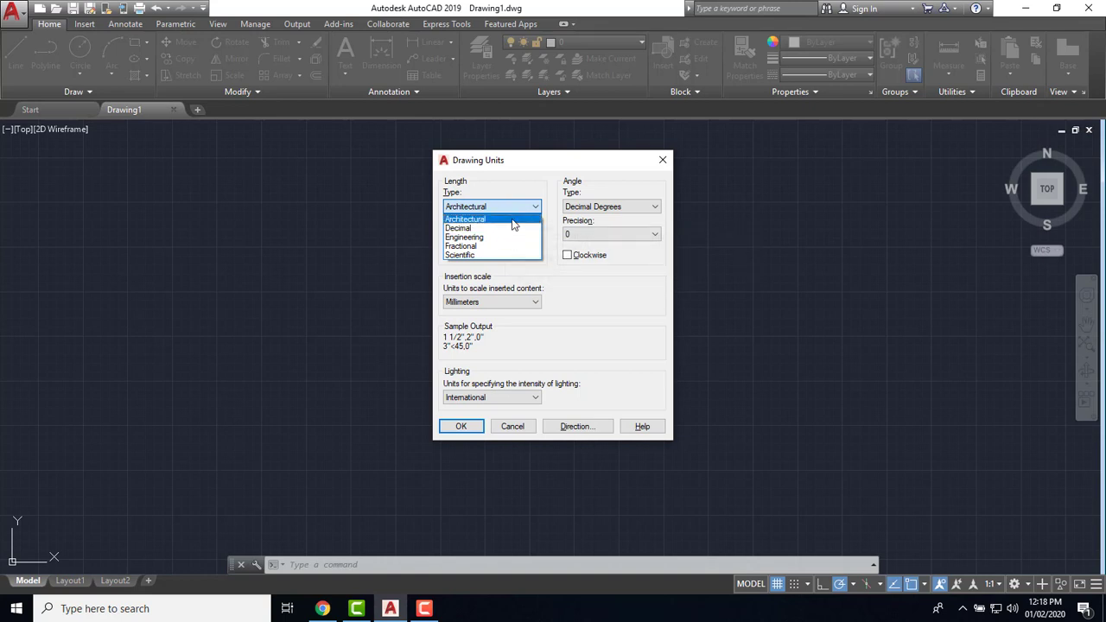
click(508, 219)
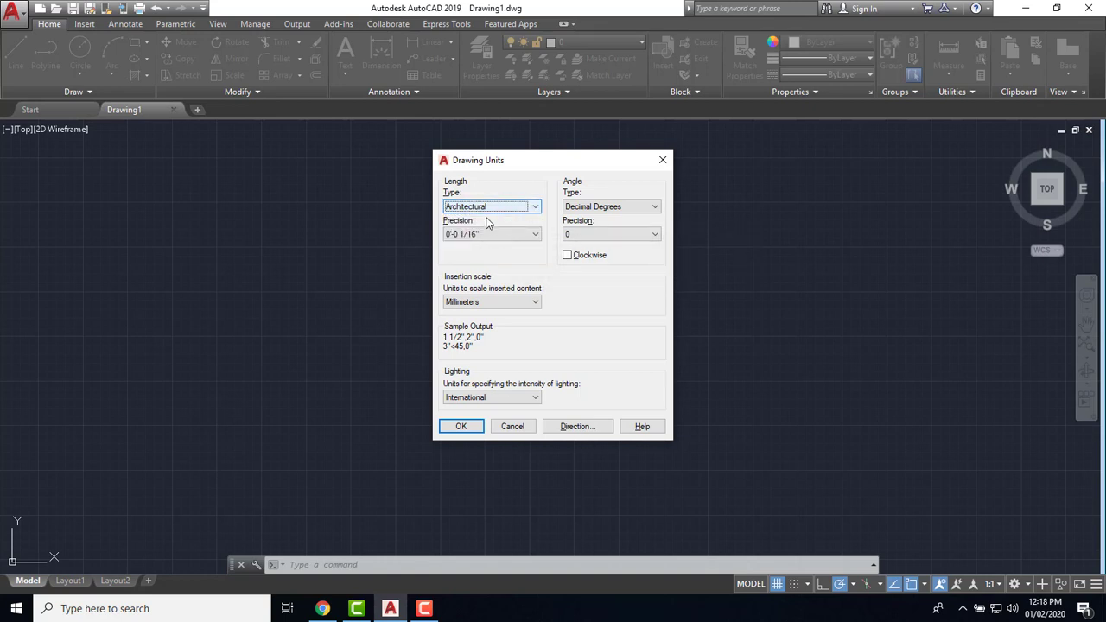
click(502, 209)
click(503, 208)
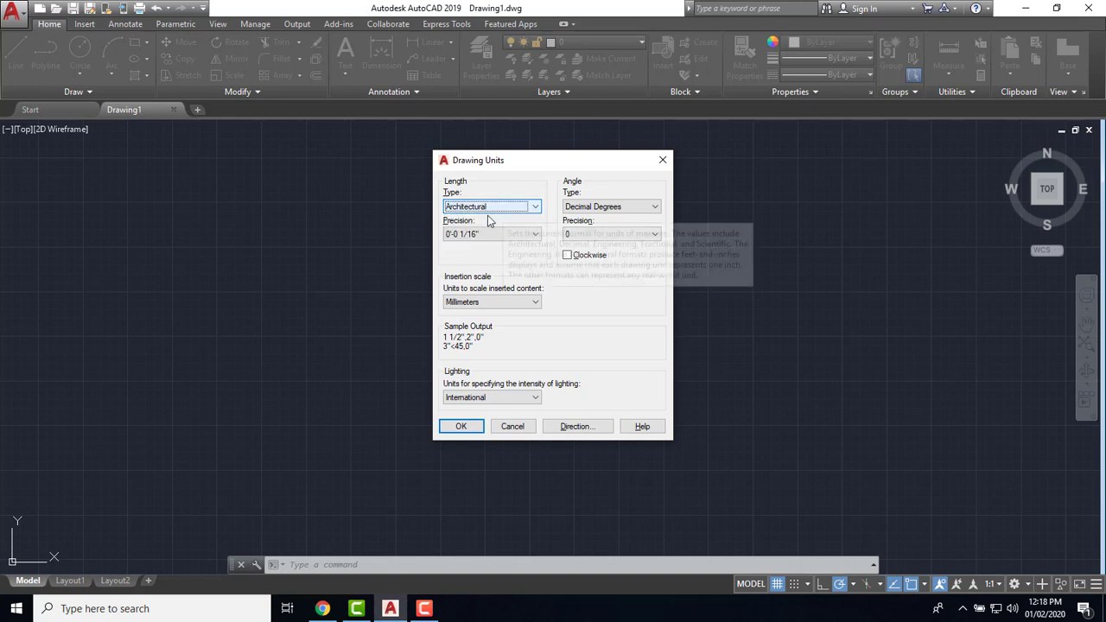
click(500, 207)
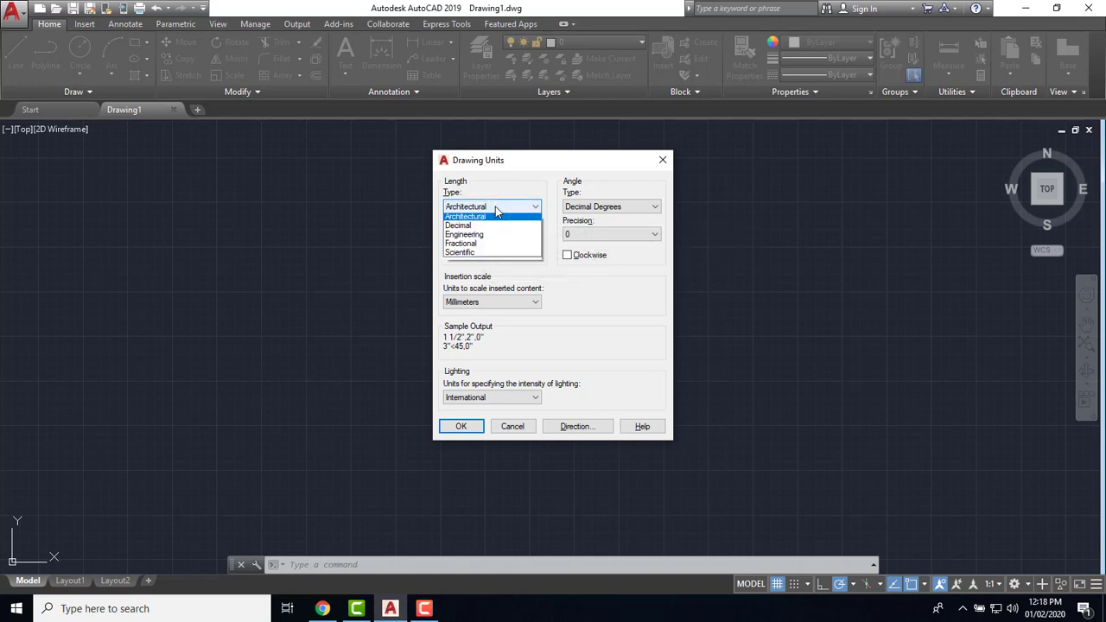
click(491, 223)
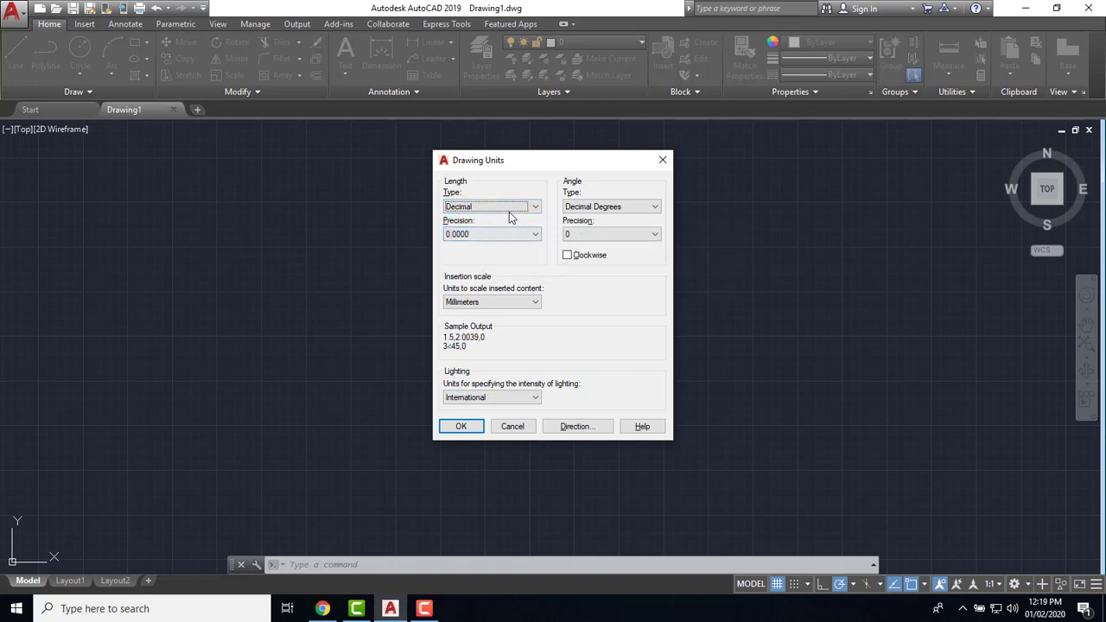
click(508, 208)
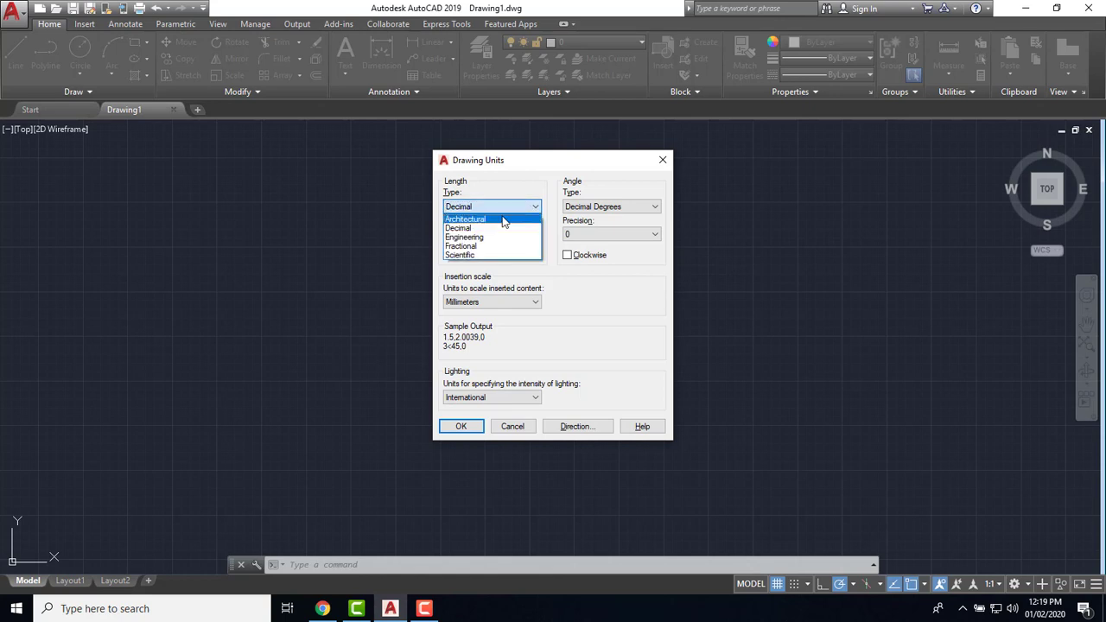
click(504, 221)
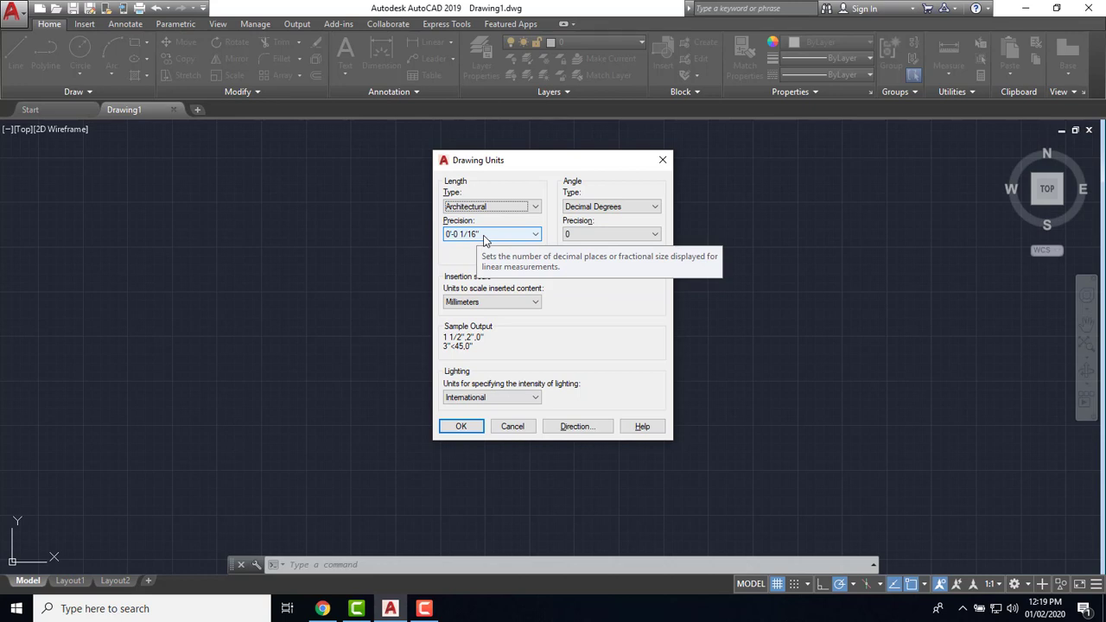
click(485, 234)
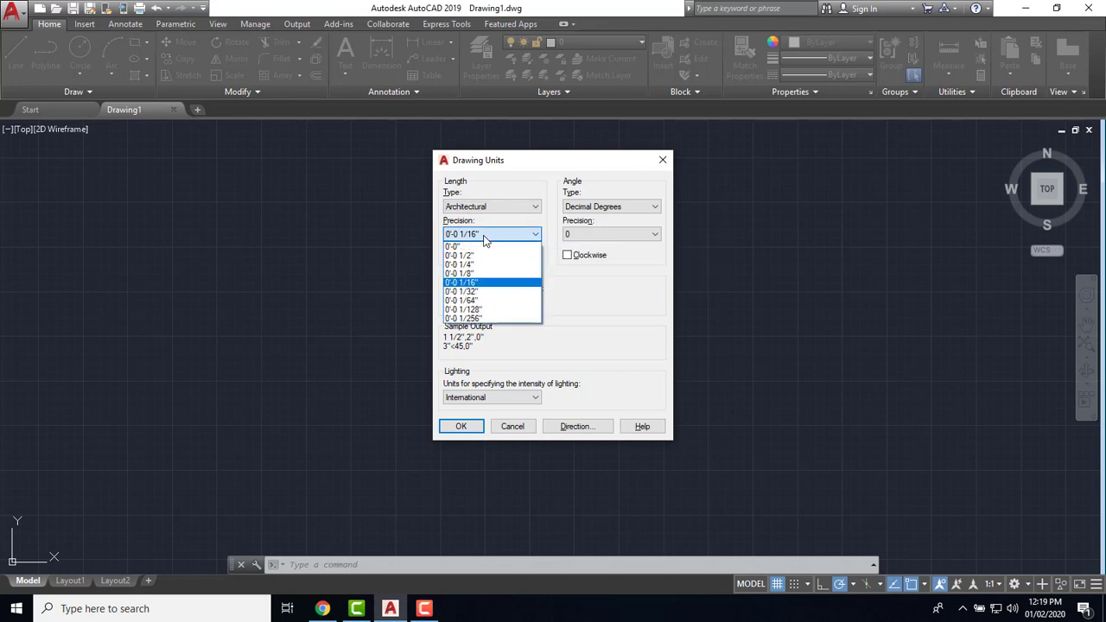
click(476, 272)
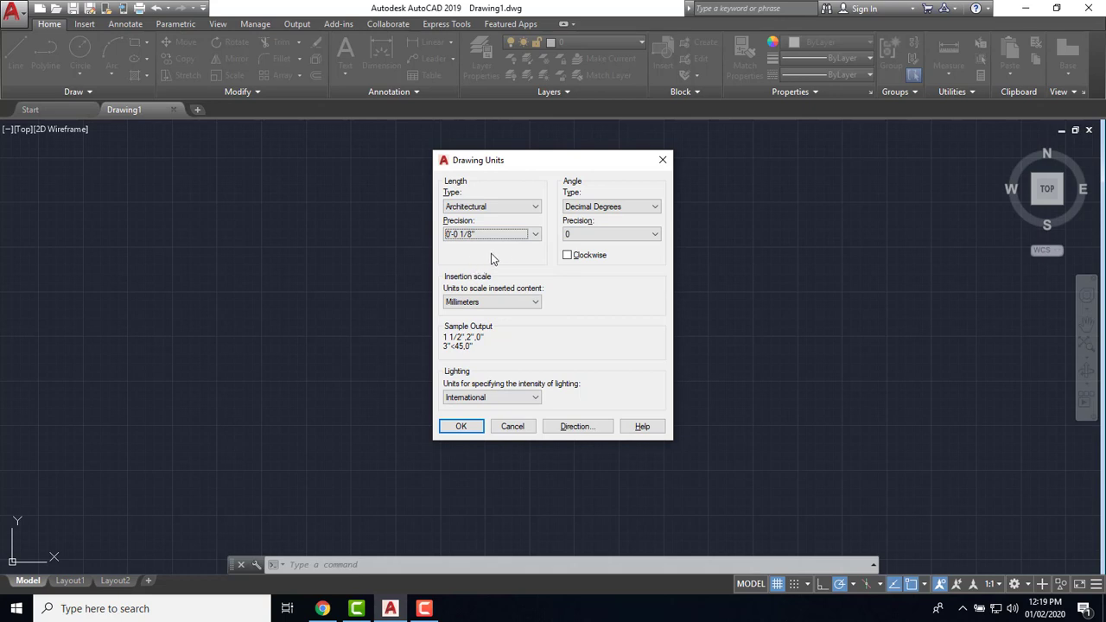
Set angles to Deg/Min/Sec with 0d00'00" precision, measured clockwise
click(579, 209)
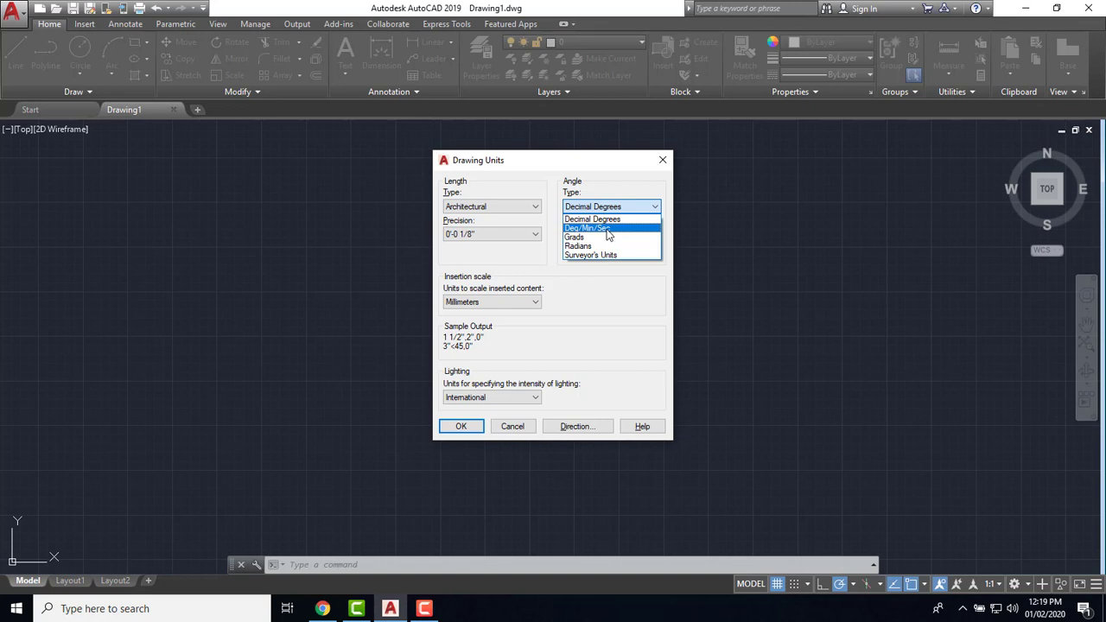
click(606, 229)
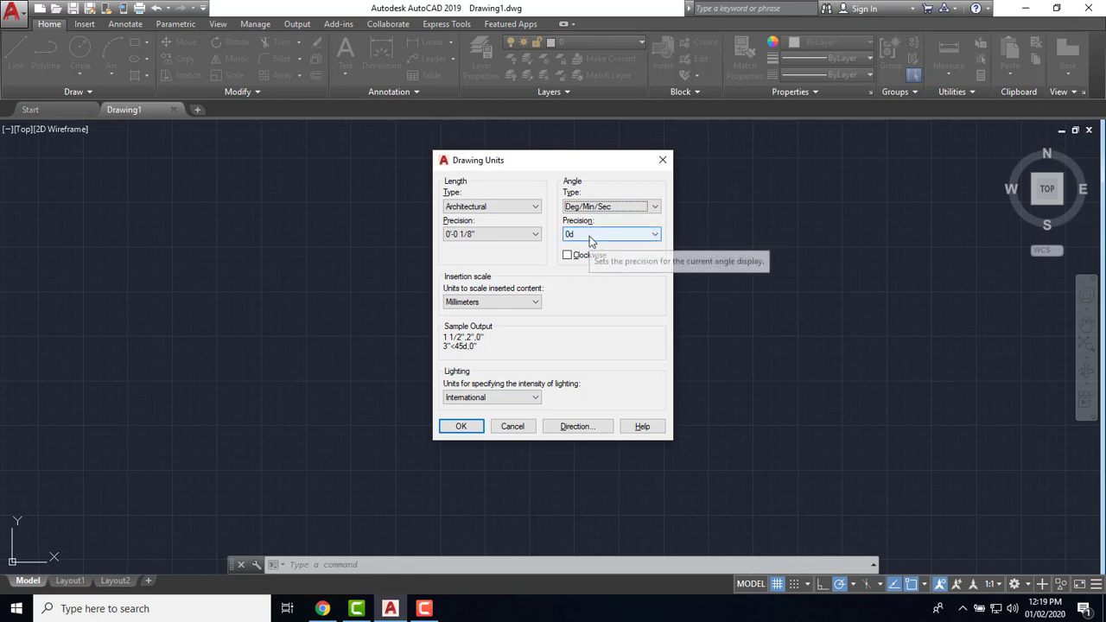
mouse_move(591, 239)
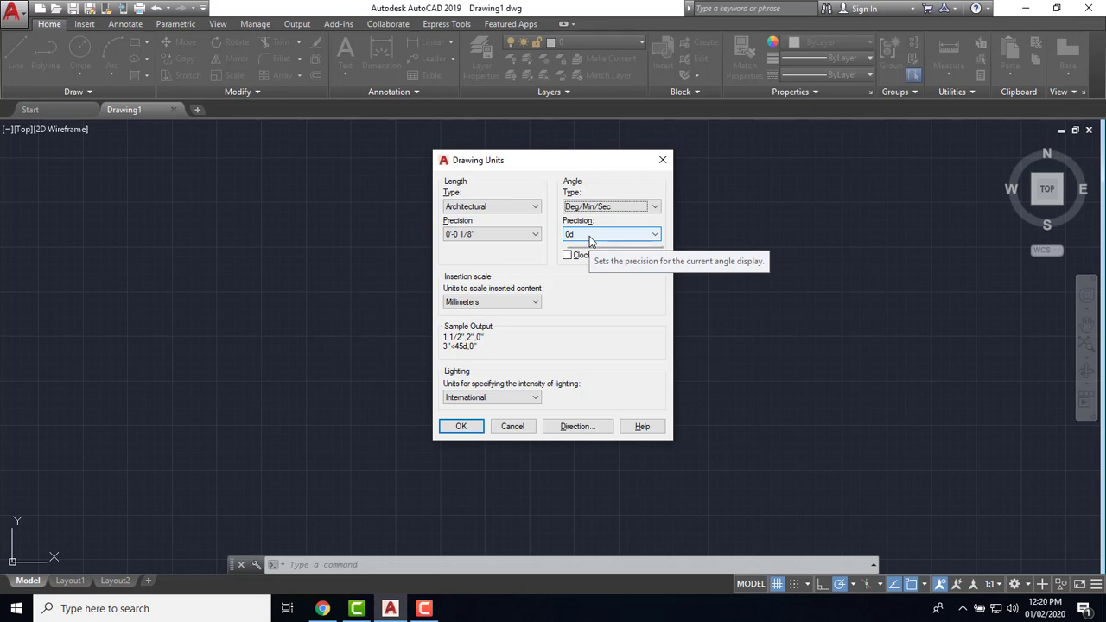
click(590, 240)
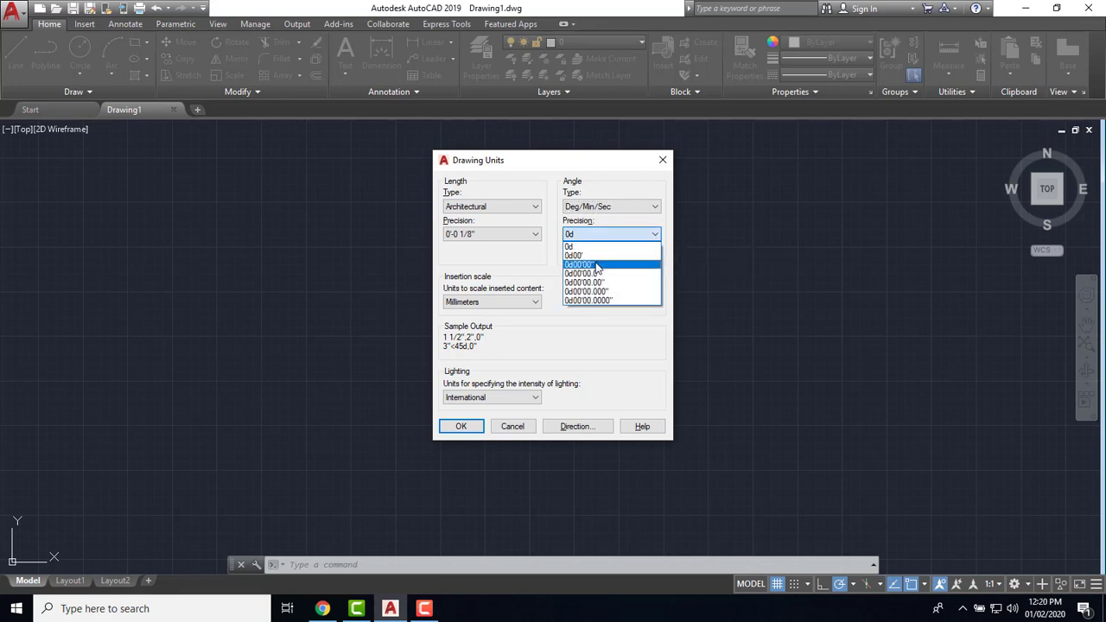
click(597, 266)
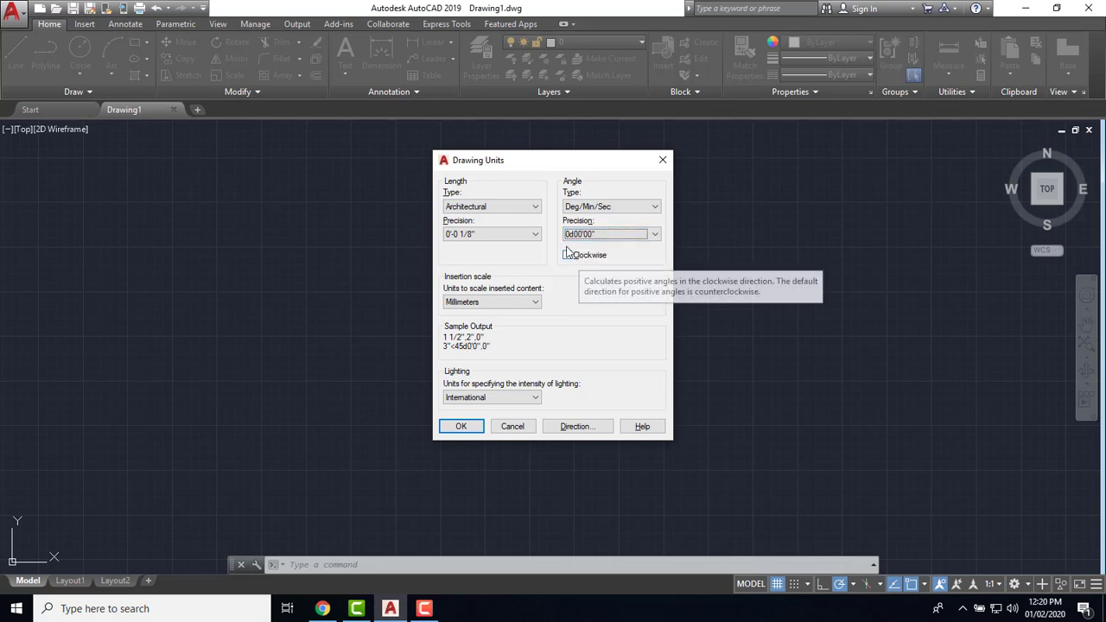
click(587, 263)
click(586, 261)
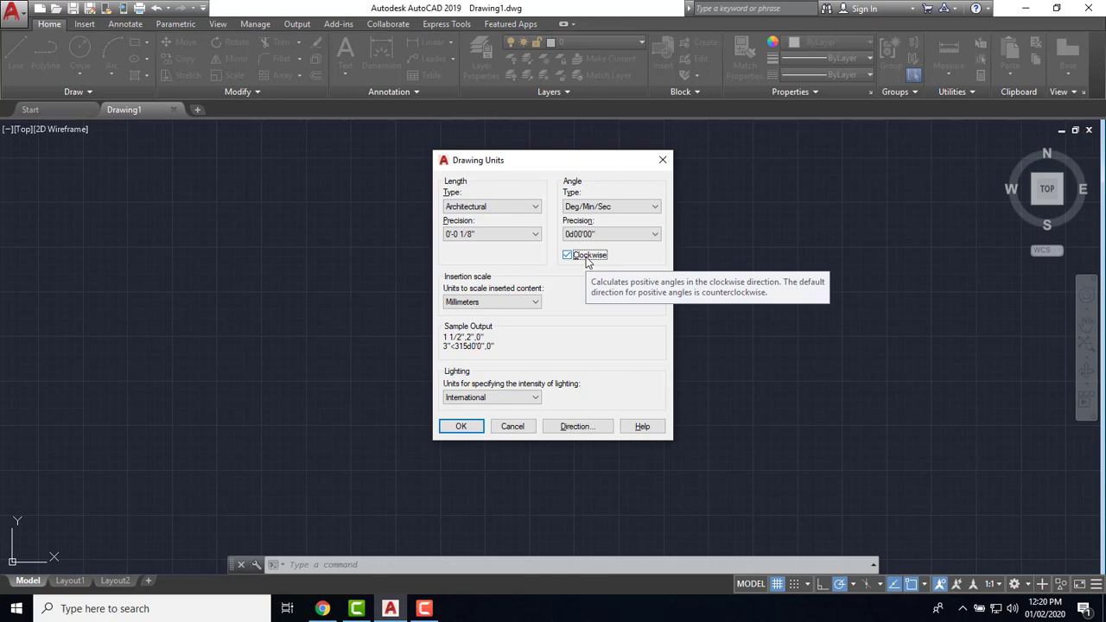
Set the insertion scale to Inches
click(523, 302)
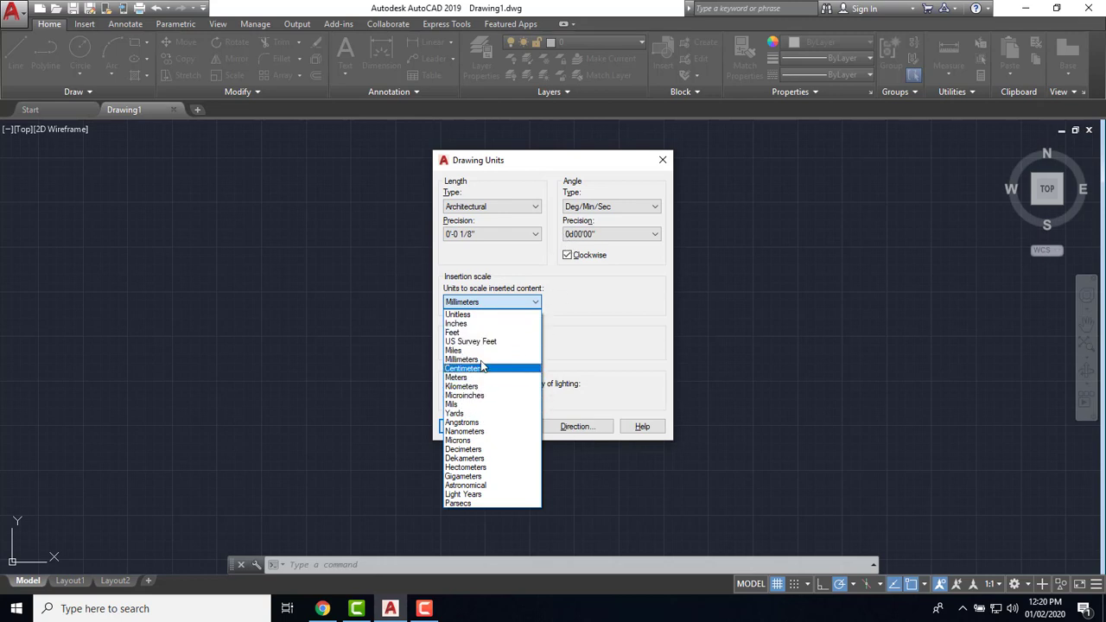
click(482, 323)
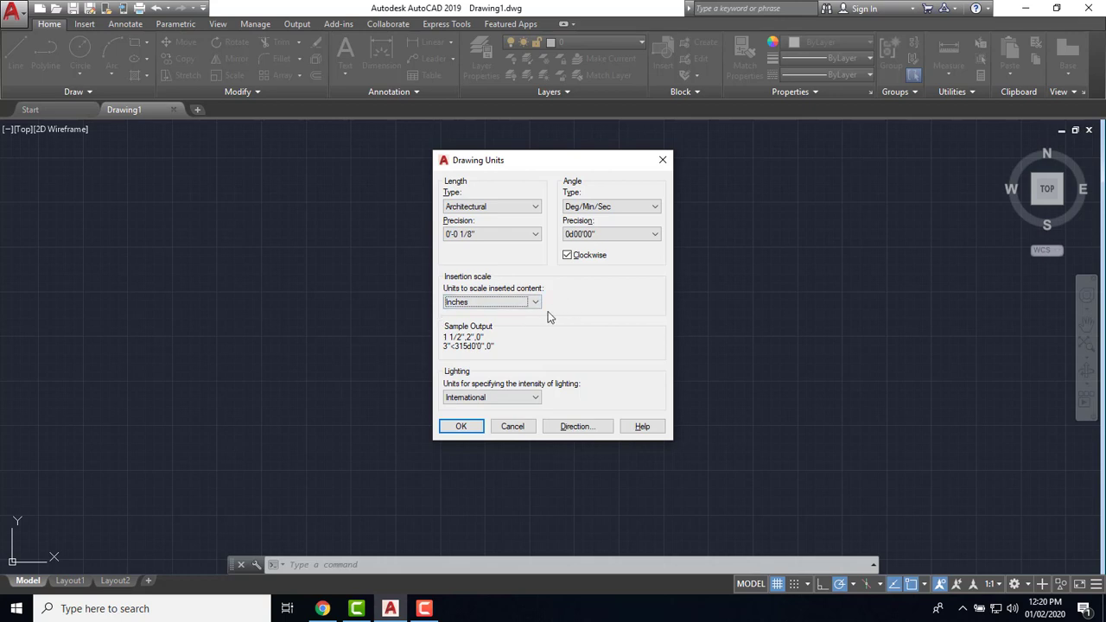
click(510, 304)
click(583, 425)
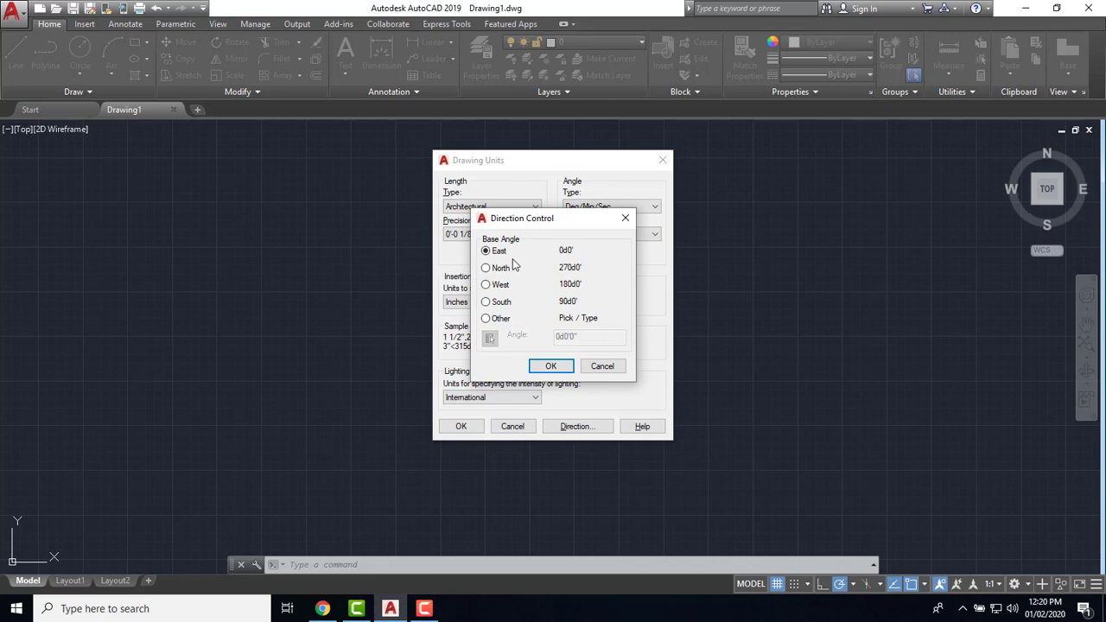
click(501, 271)
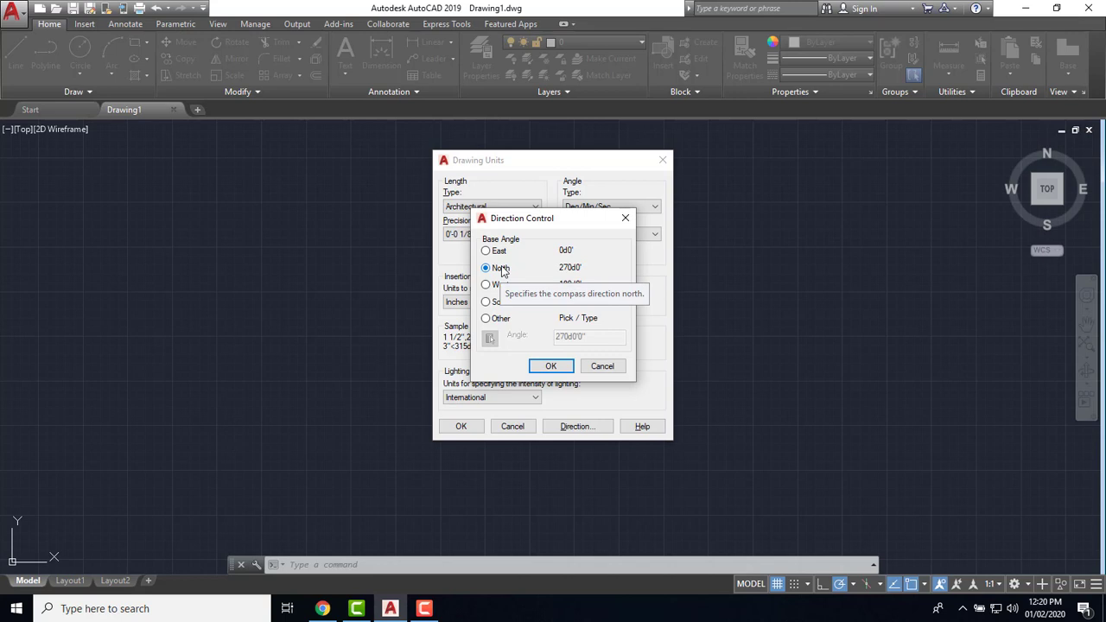
click(551, 366)
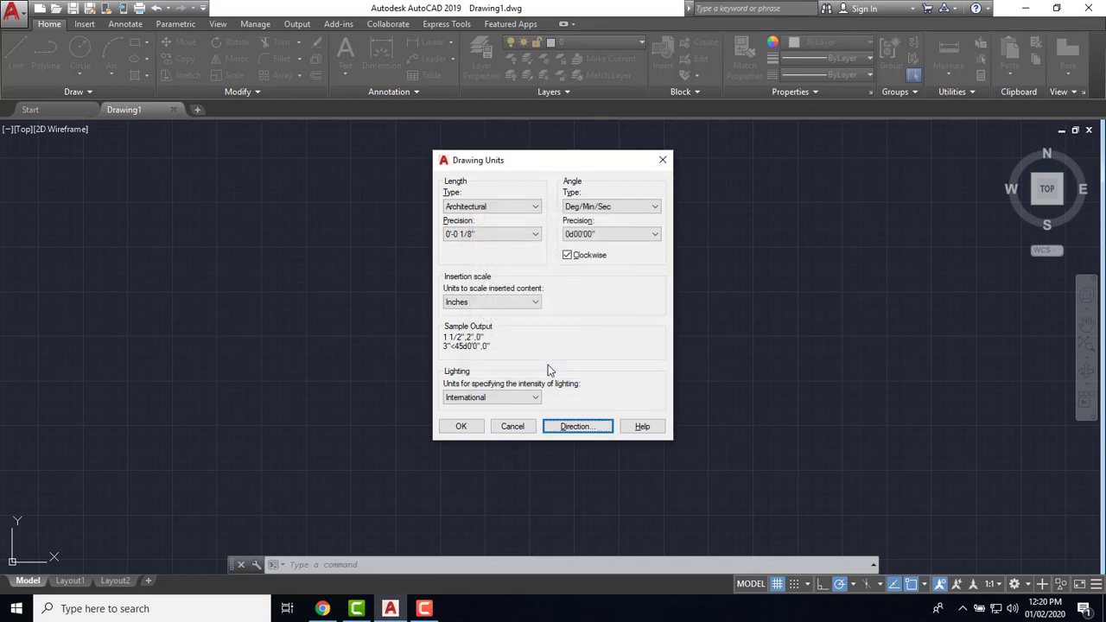
click(463, 426)
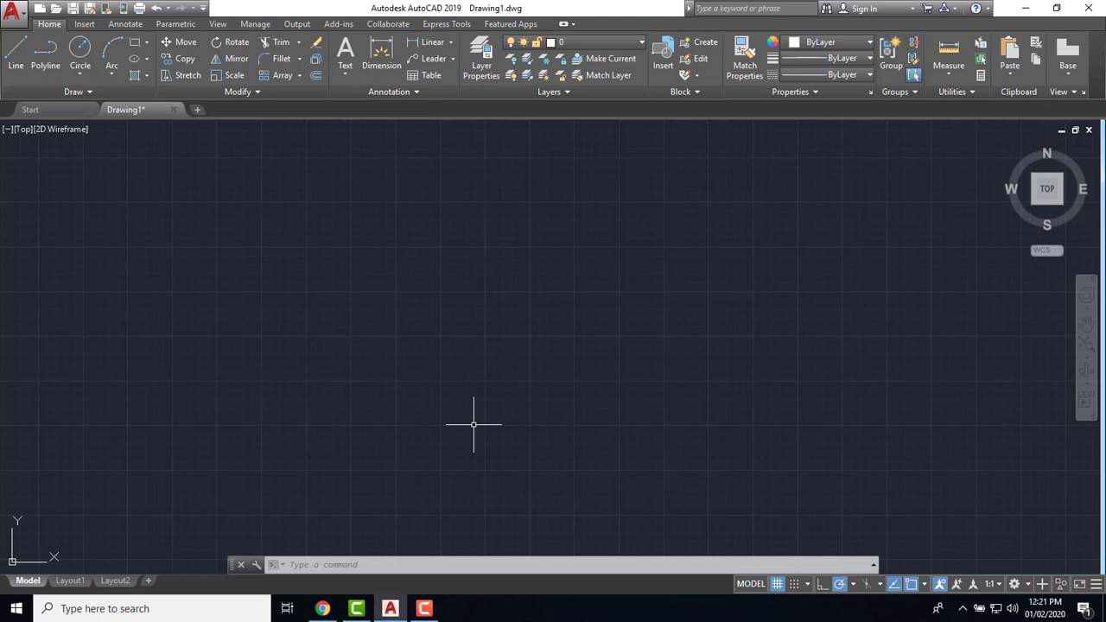
Use the D command to open the Dimension Style Manager and modify ISO-25
text(D)
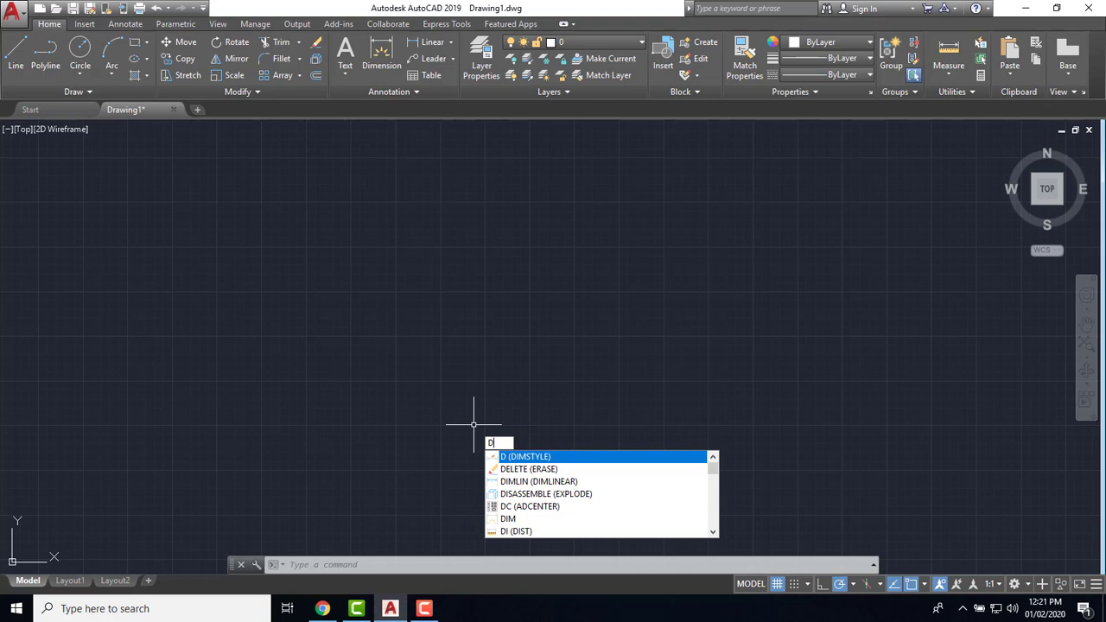
key(Return)
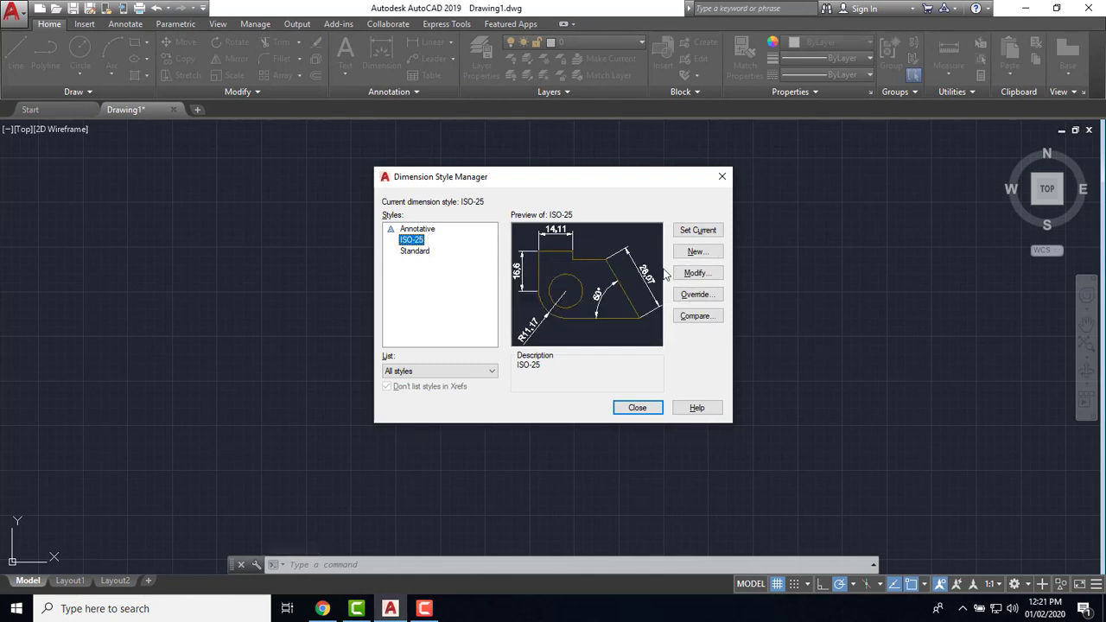
click(701, 275)
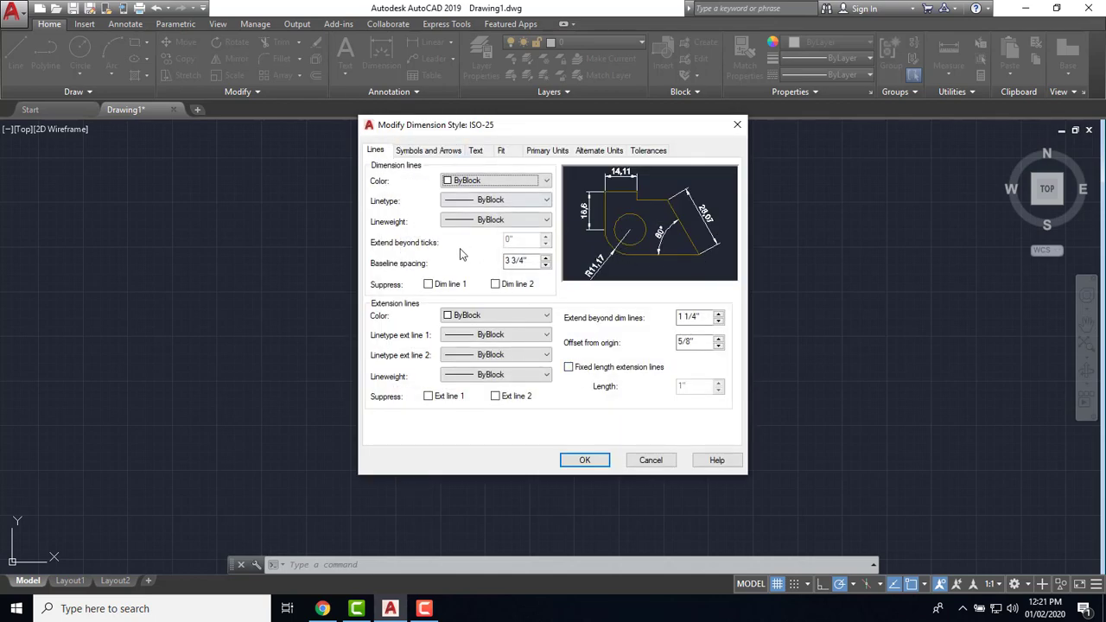
Review ISO-25's tabs from Symbols and Arrows to Tolerances, then expand the First arrowhead list
click(423, 152)
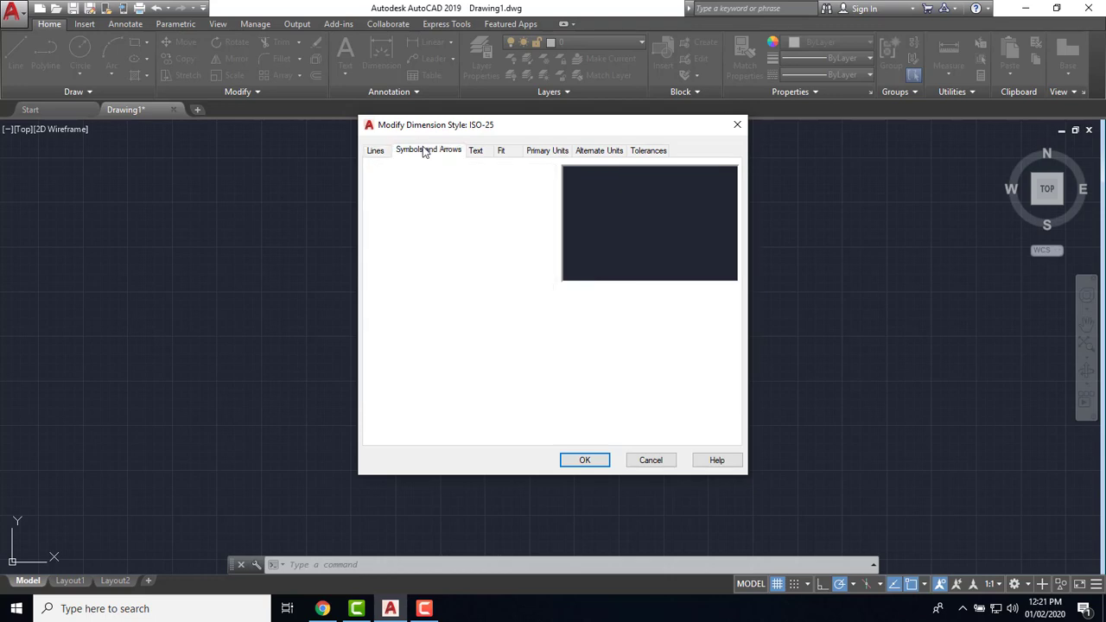
click(475, 151)
click(503, 151)
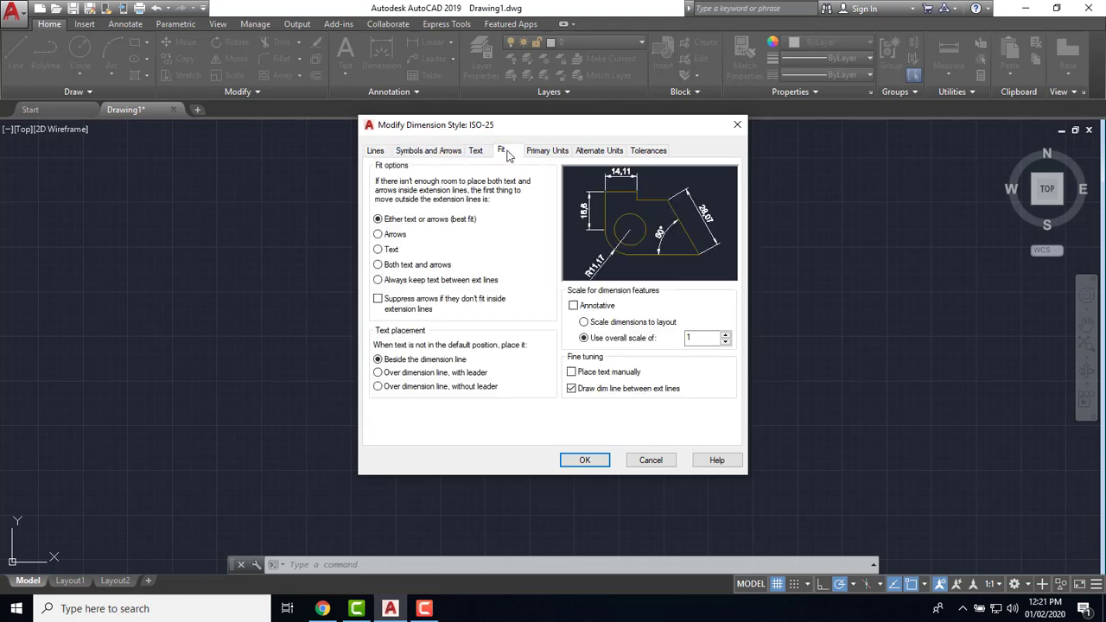
click(546, 152)
click(591, 151)
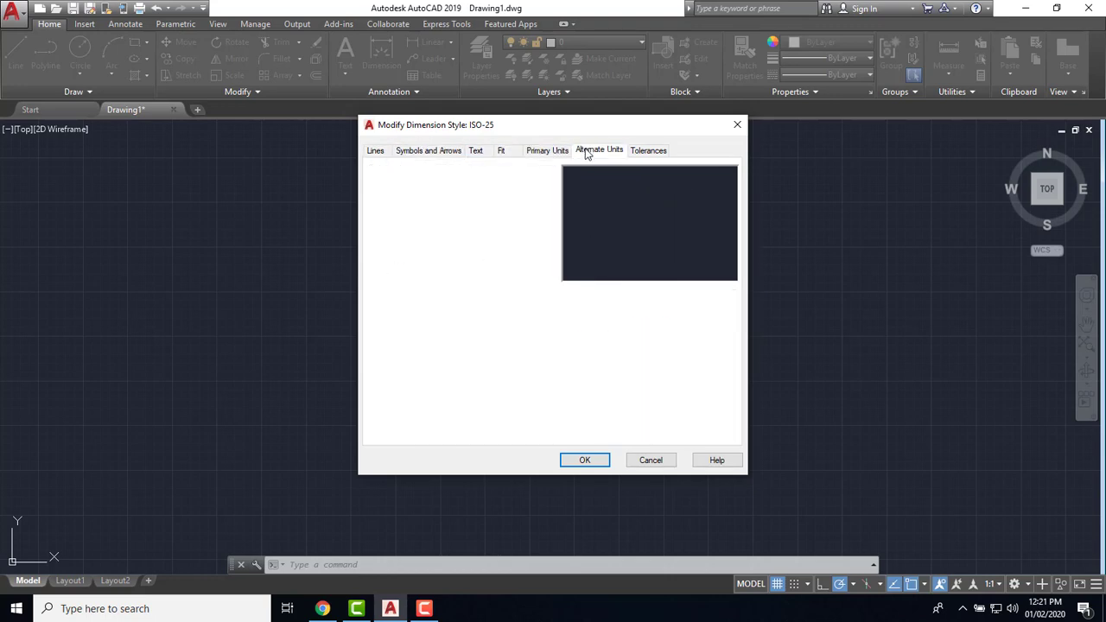
click(648, 149)
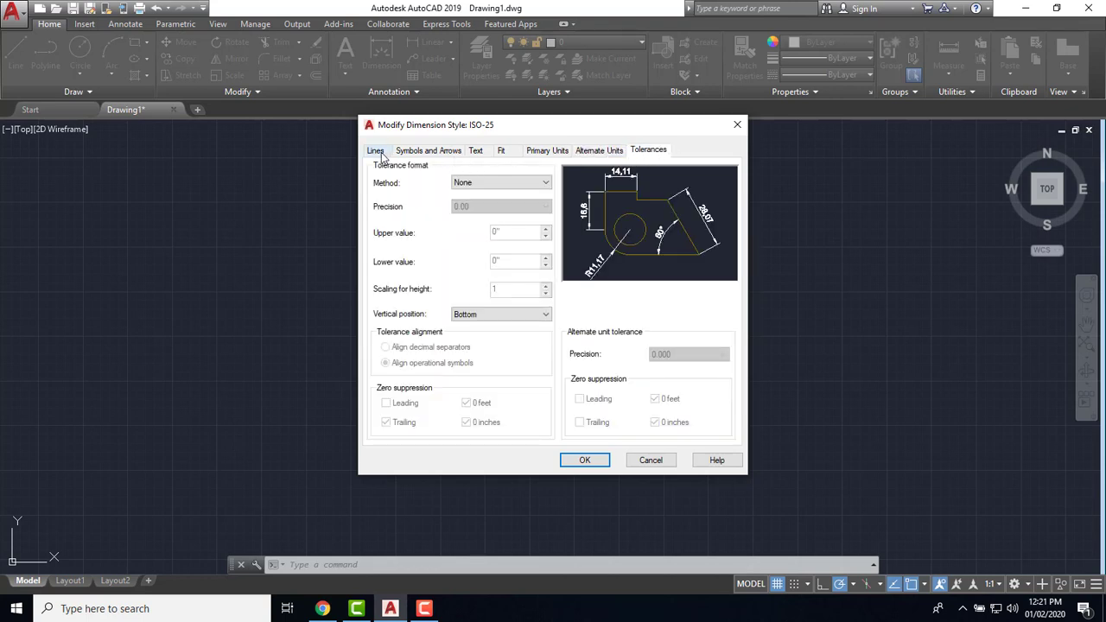
click(422, 152)
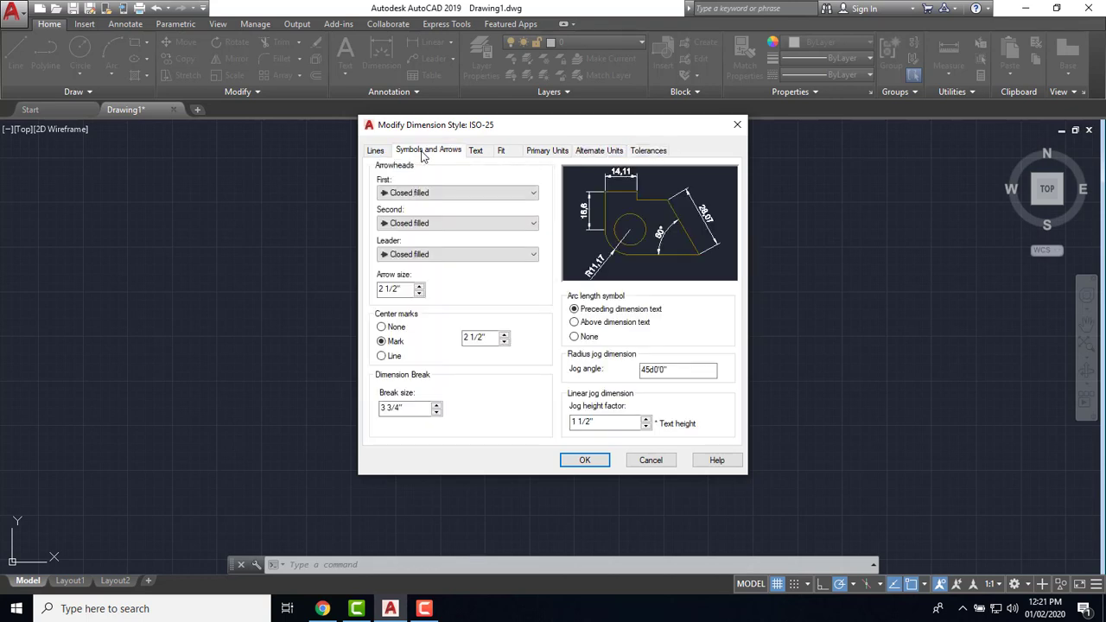
click(429, 196)
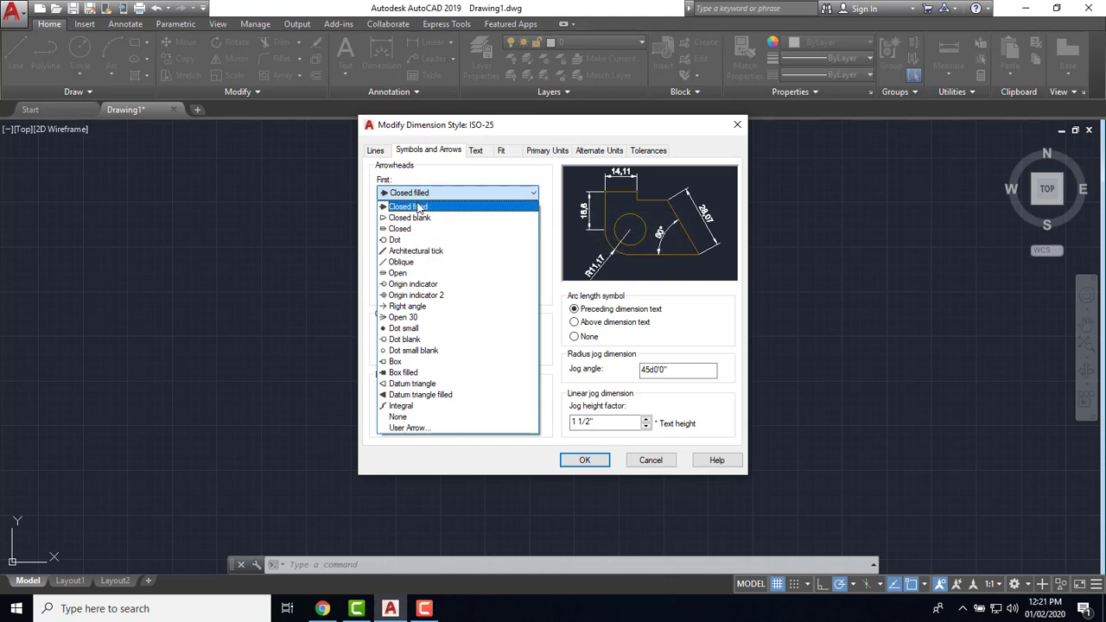
Switch ISO-25 arrowheads to Architectural tick with a 4" arrow size
click(458, 252)
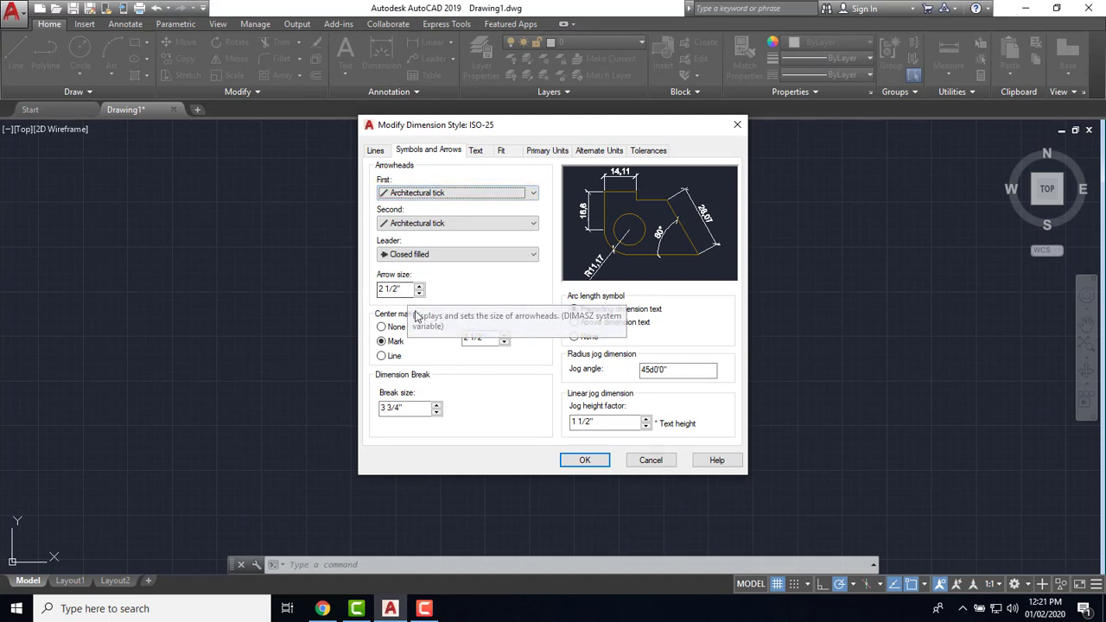
click(396, 290)
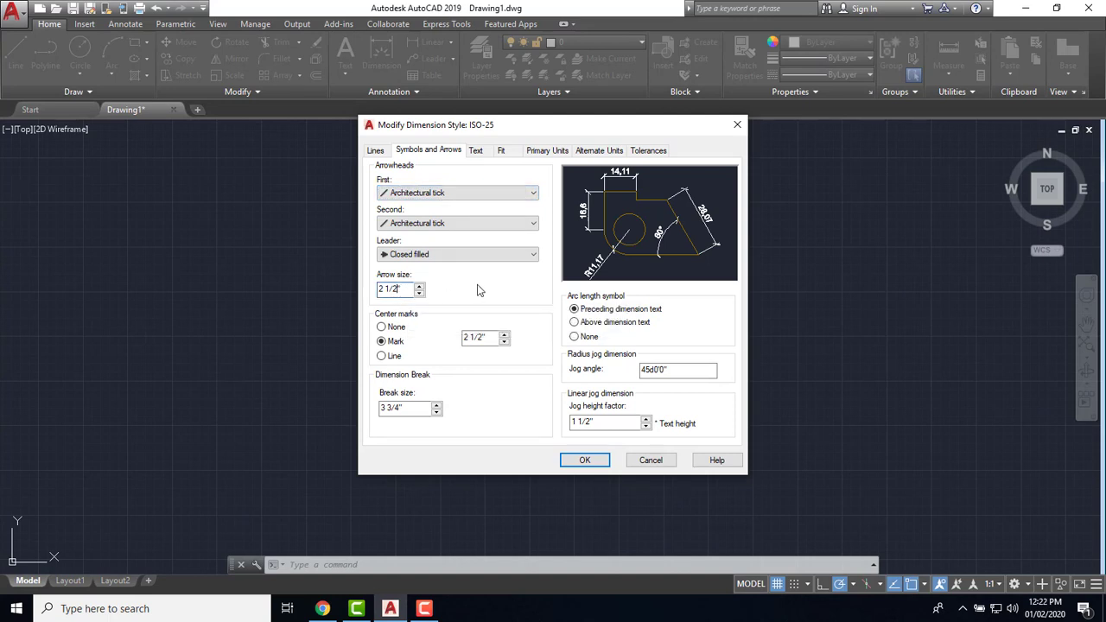
key(ctrl+a)
text(4)
text(4)
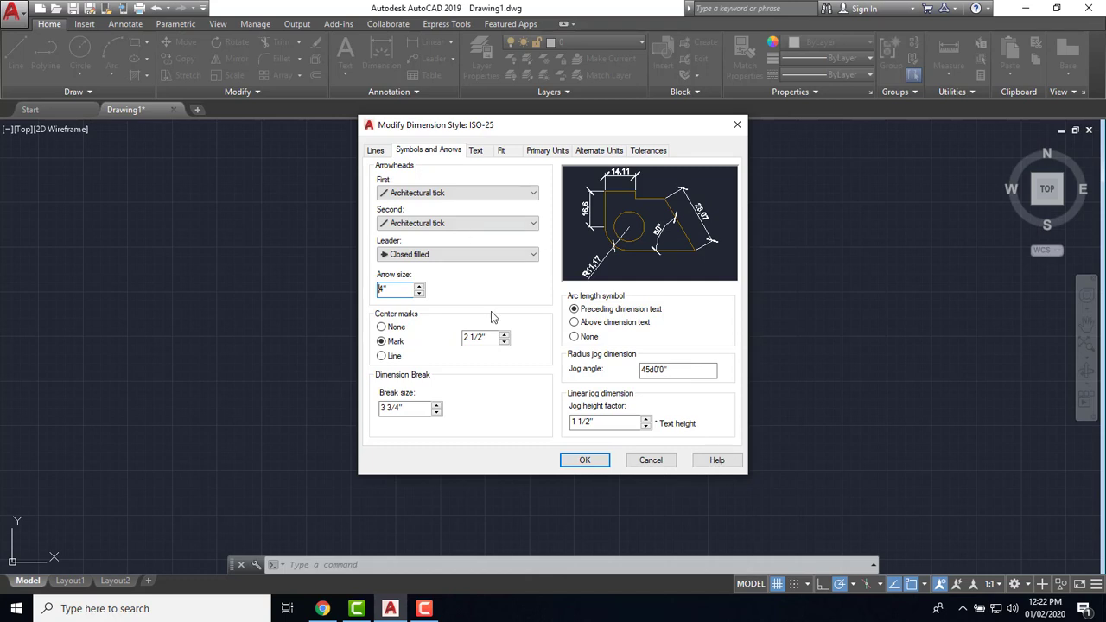
Change the Standard text style to Arial with Bold font style and apply it
click(476, 152)
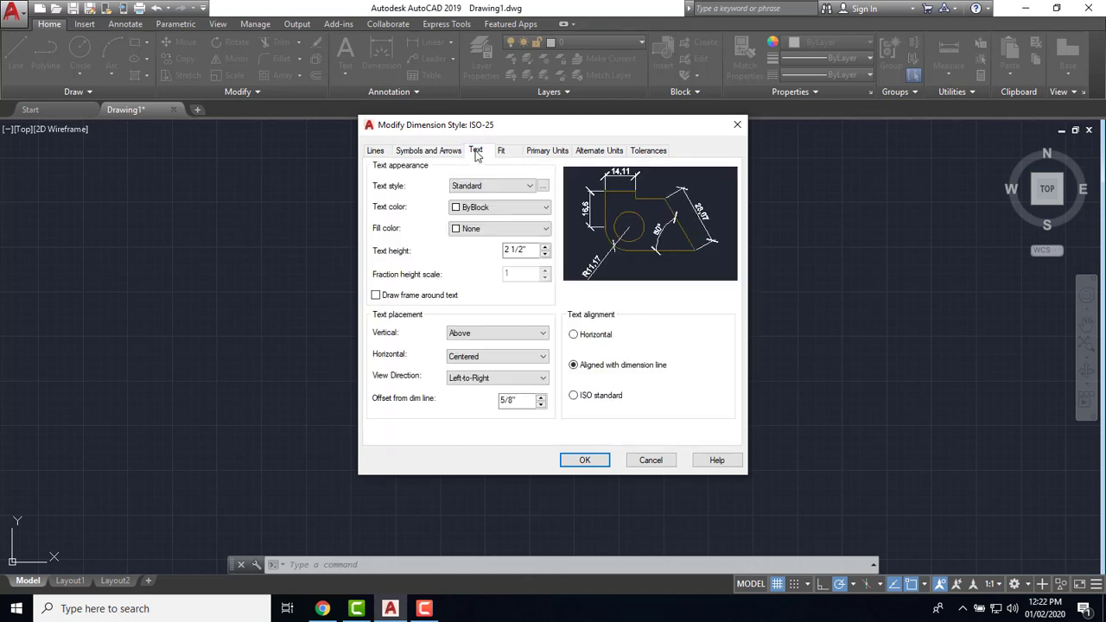
click(544, 187)
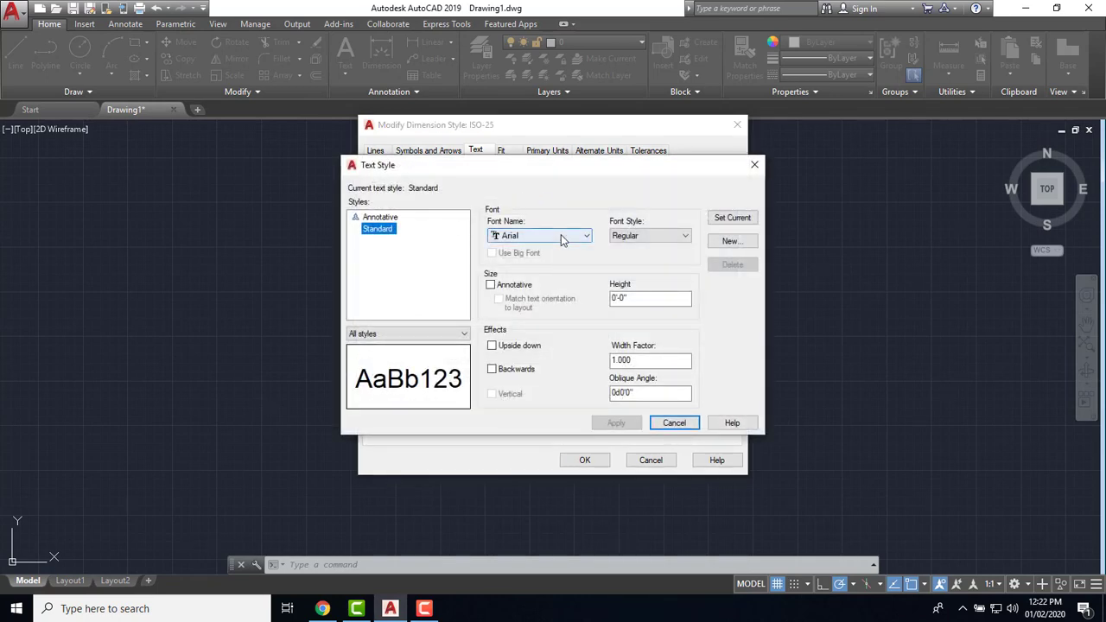
click(682, 423)
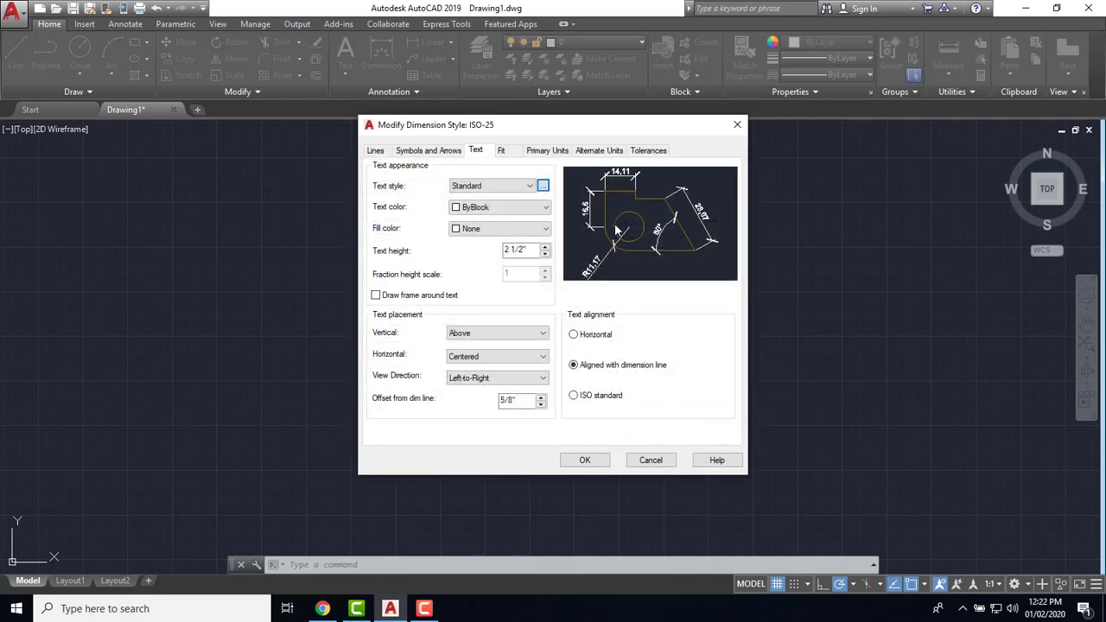
click(544, 186)
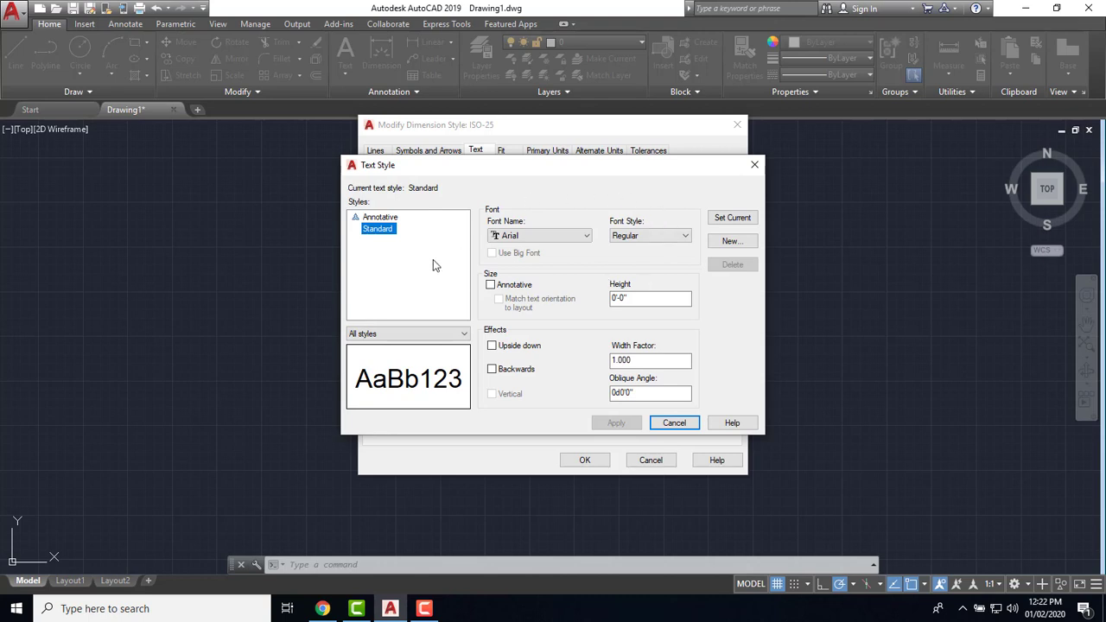
click(580, 237)
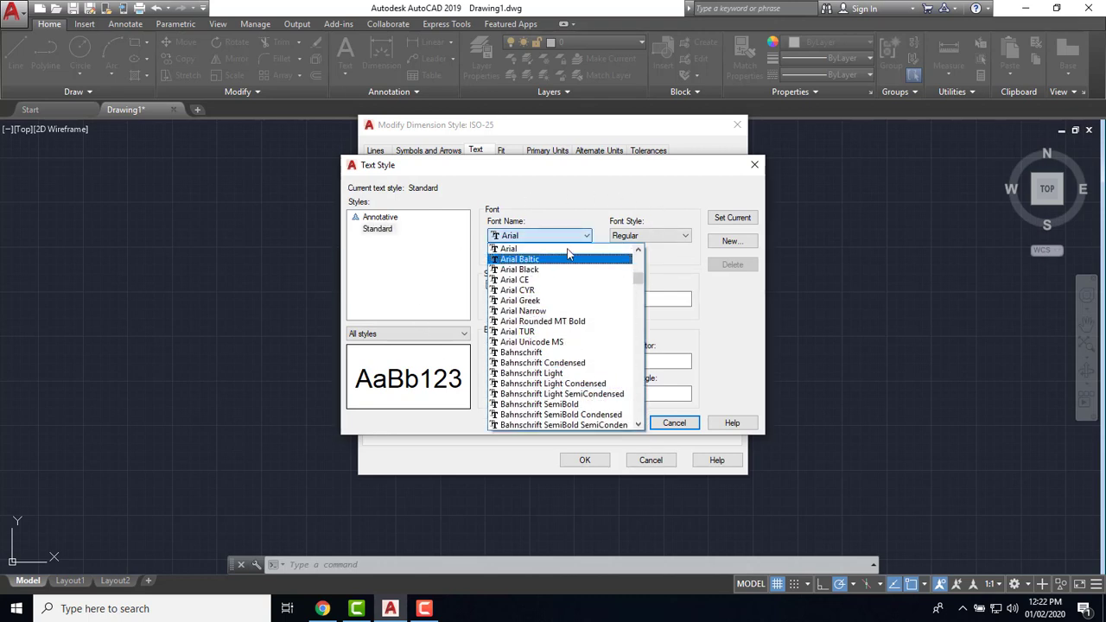
click(572, 234)
click(682, 237)
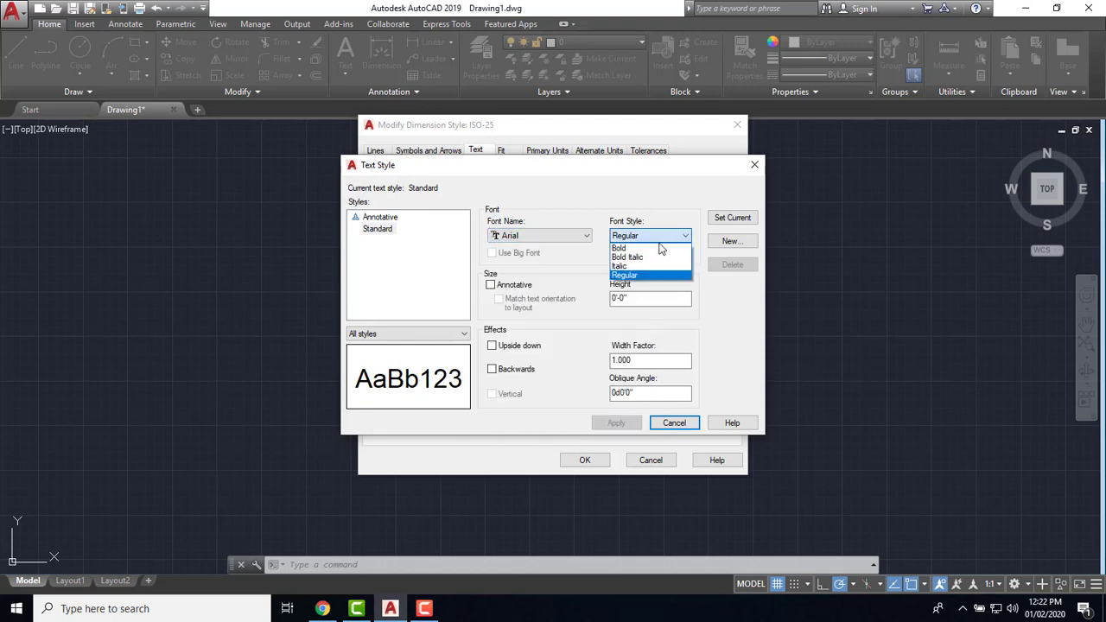
click(660, 256)
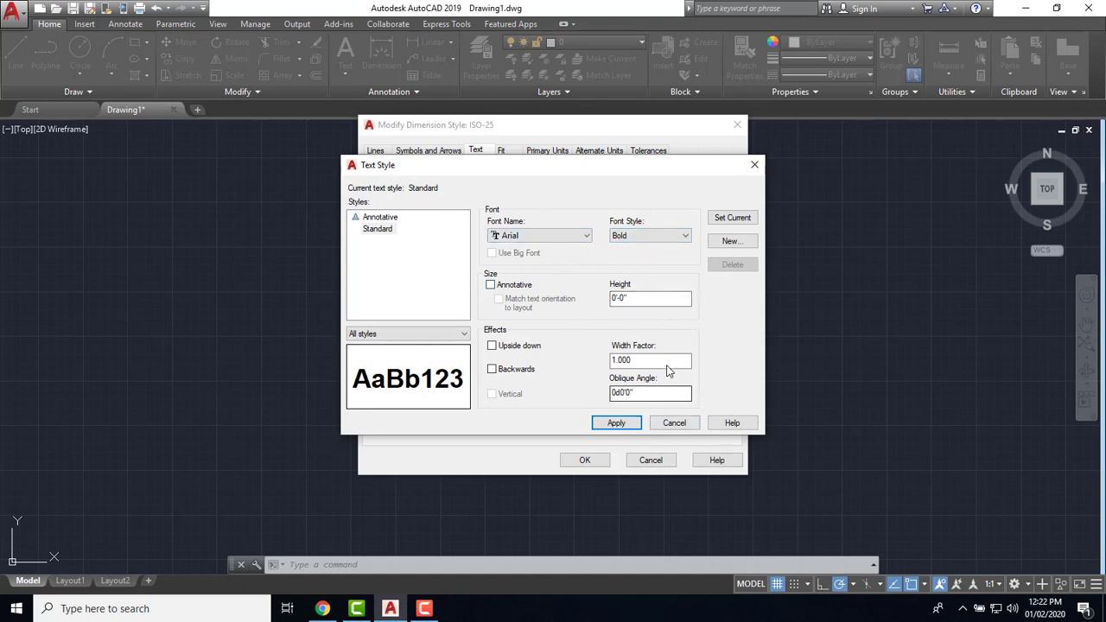
click(614, 421)
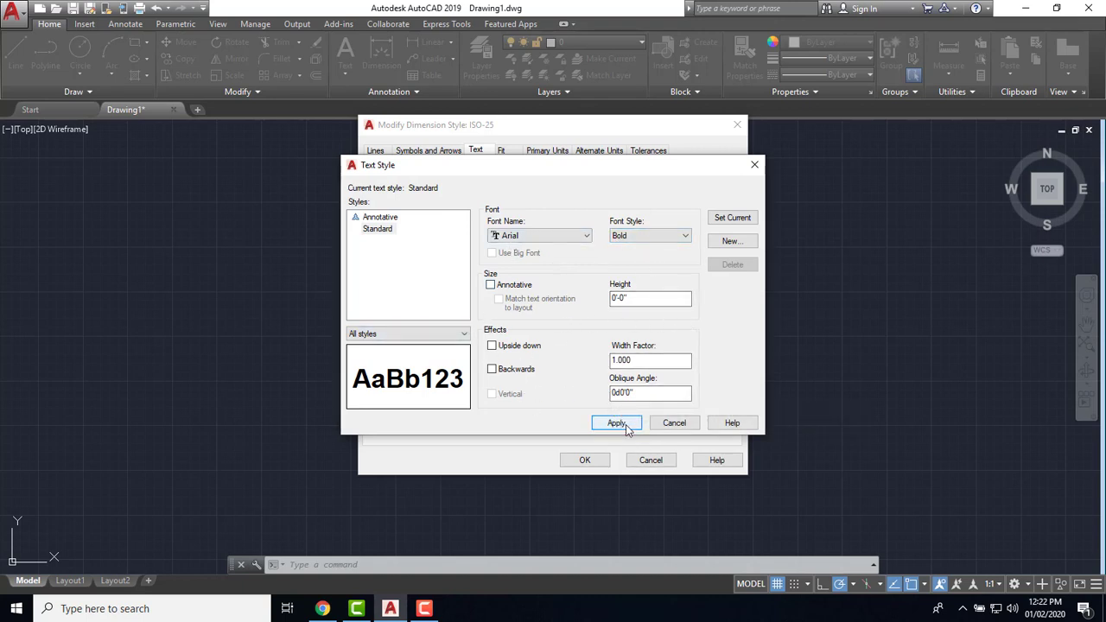
click(676, 423)
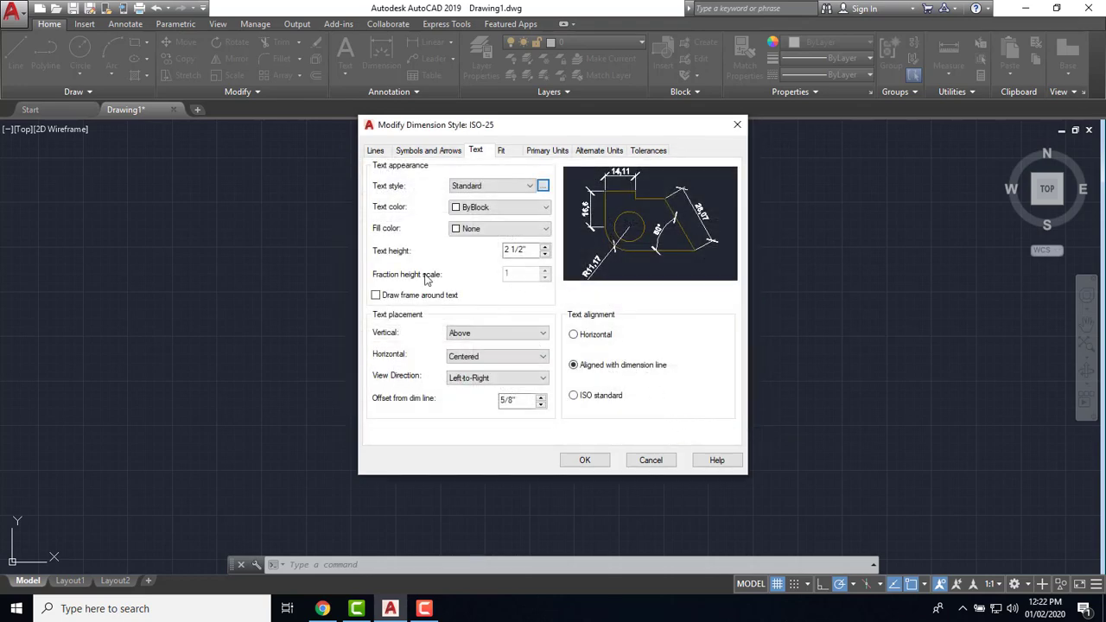
Set ISO-25 text height to 6" and vertical text placement to Centered
click(523, 253)
key(ctrl+a)
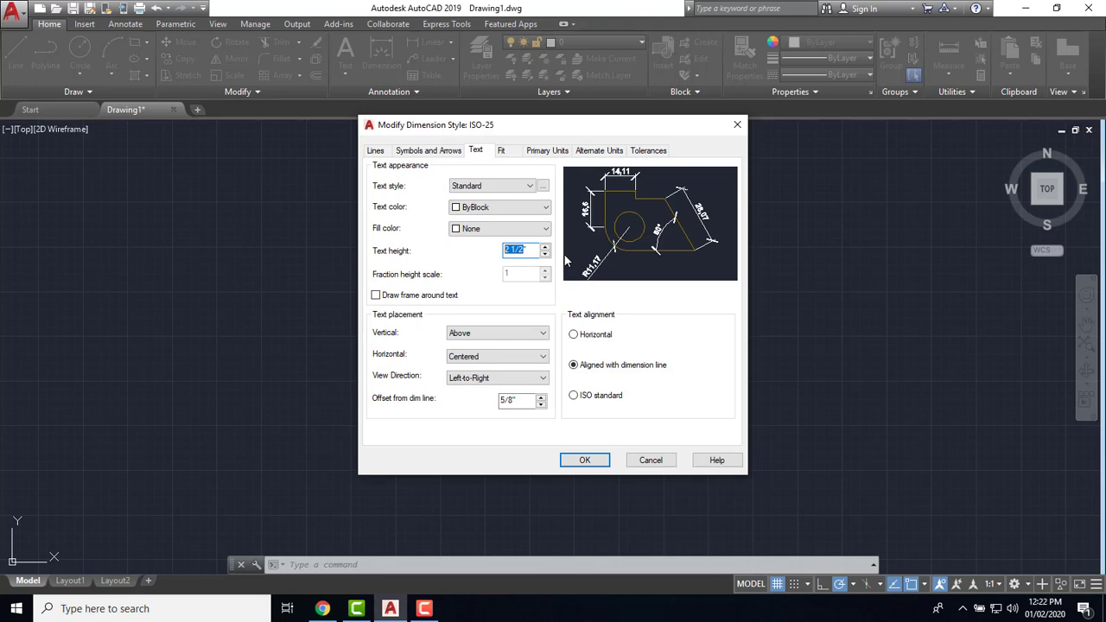
text(6)
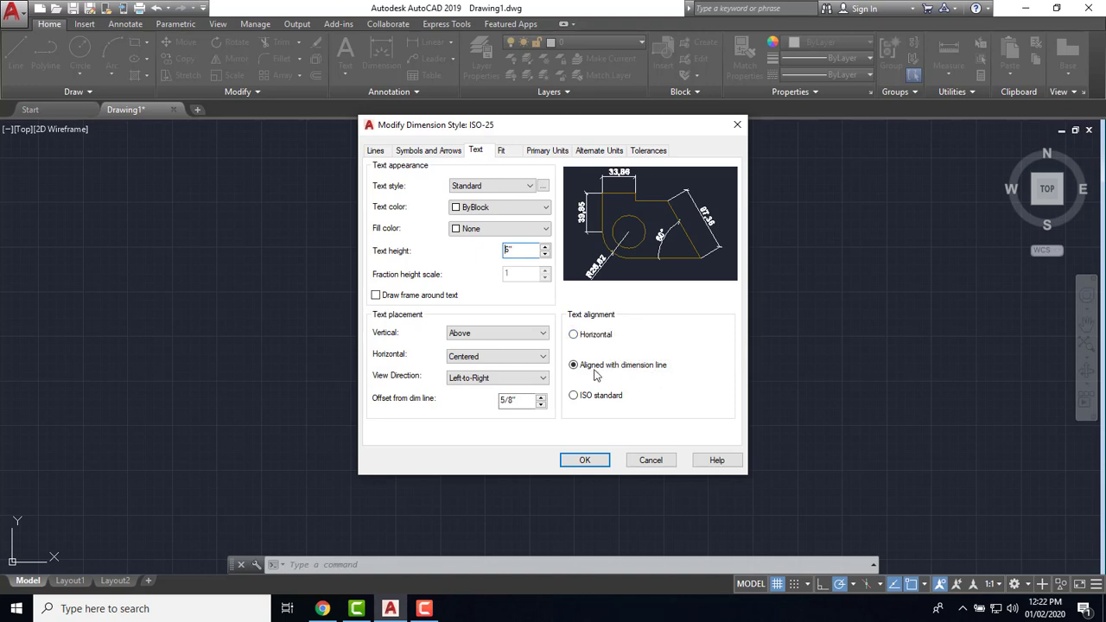
mouse_move(496, 333)
click(517, 337)
click(509, 344)
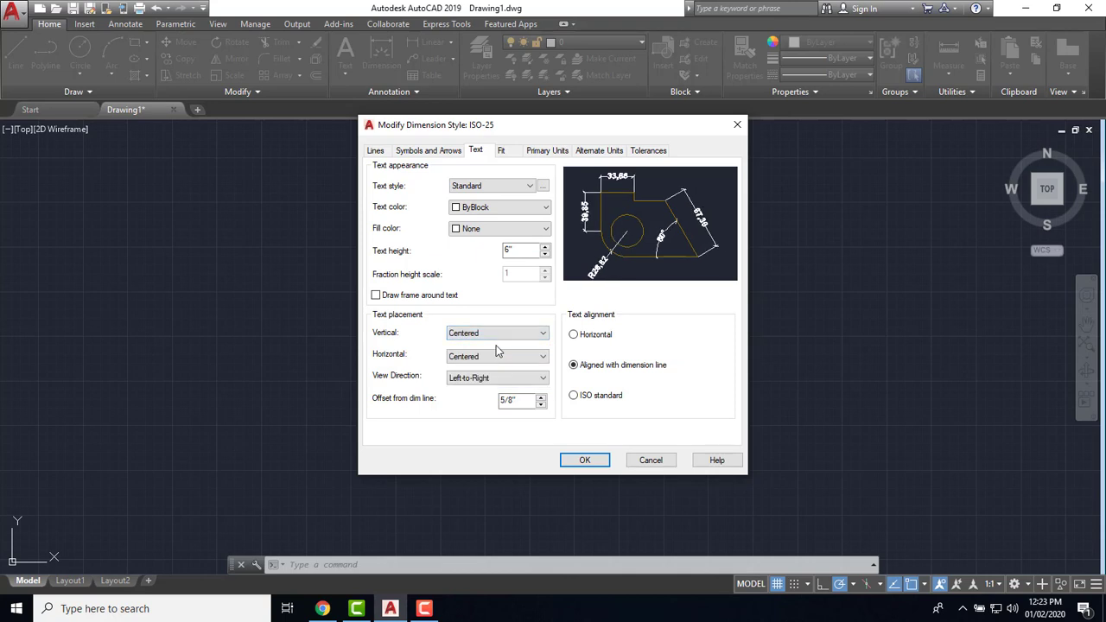
Give ISO-25 Architectural 1/8" linear units and 0d00'00" Deg/Min/Sec angles, then close the dialogs
click(546, 154)
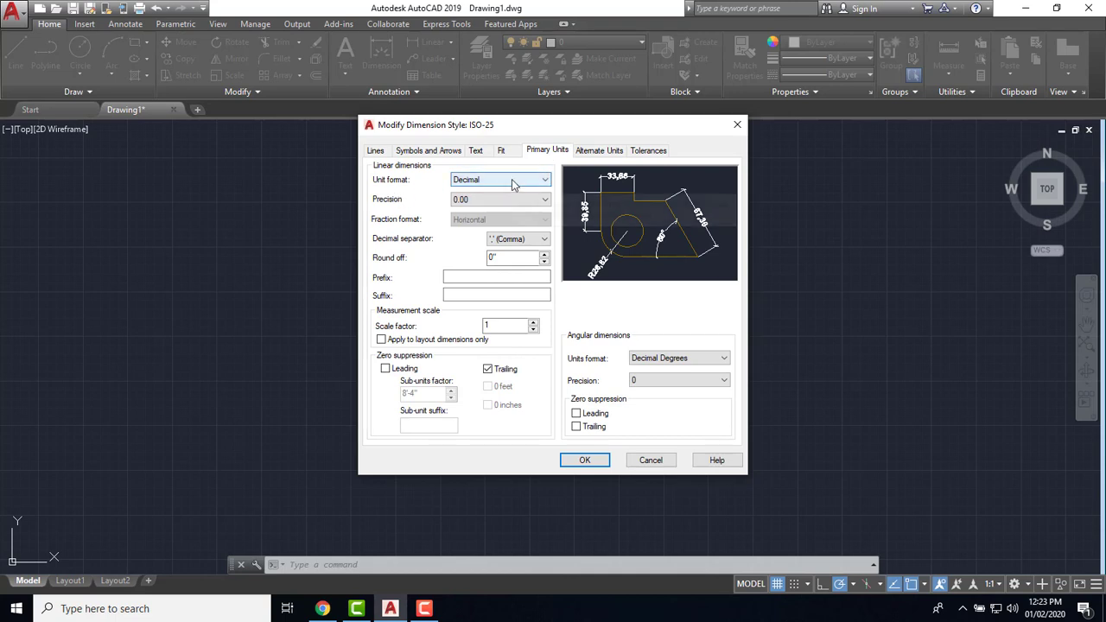
mouse_move(501, 180)
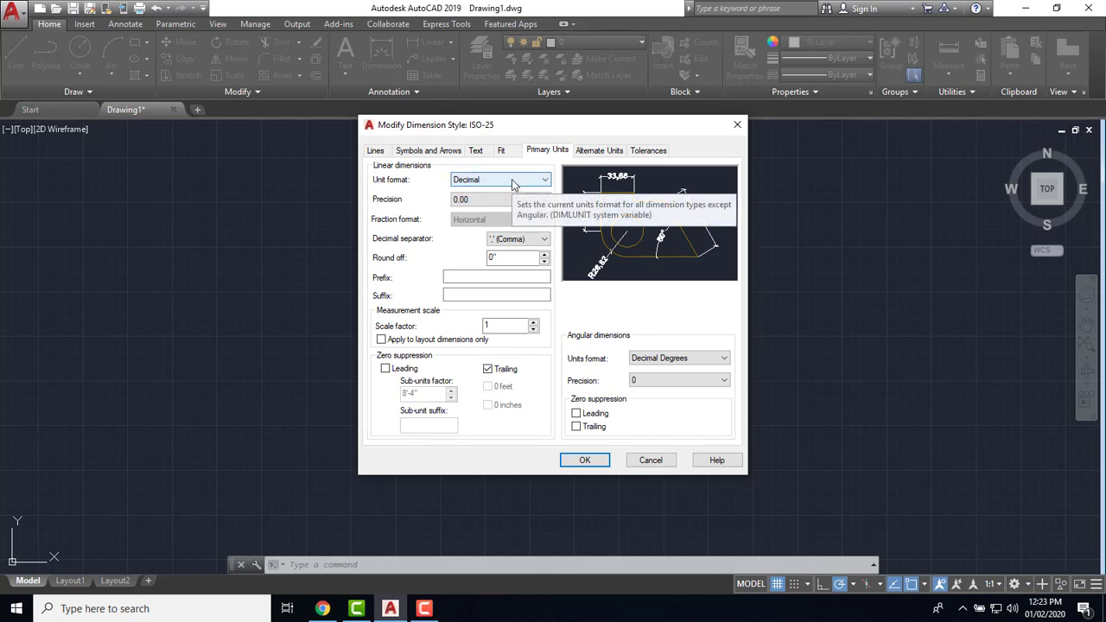
click(513, 183)
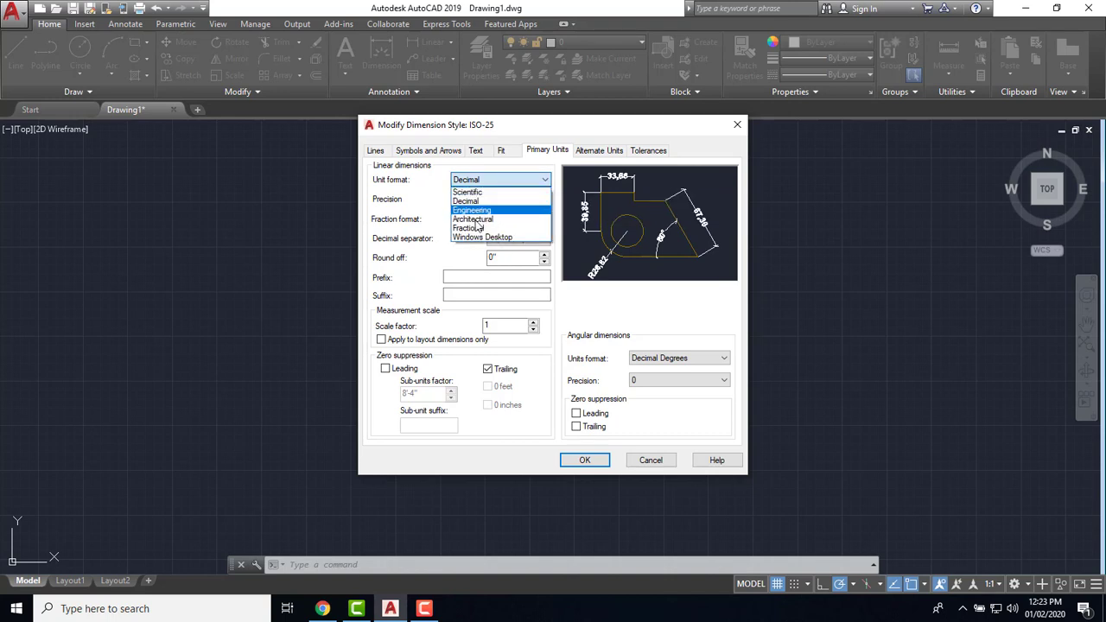
click(475, 220)
click(491, 203)
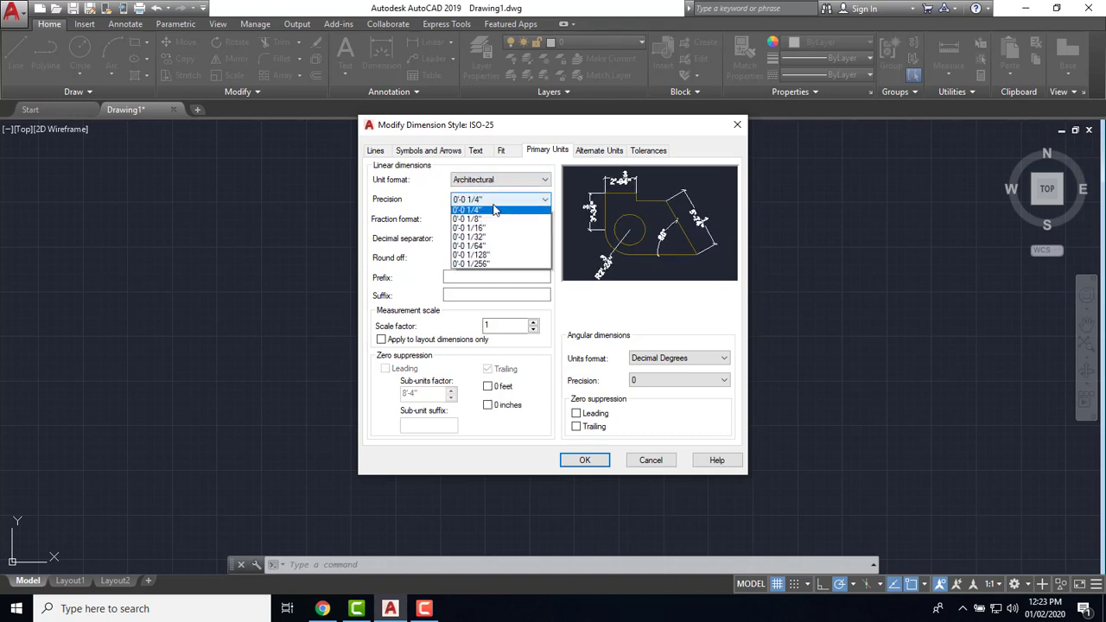
click(487, 239)
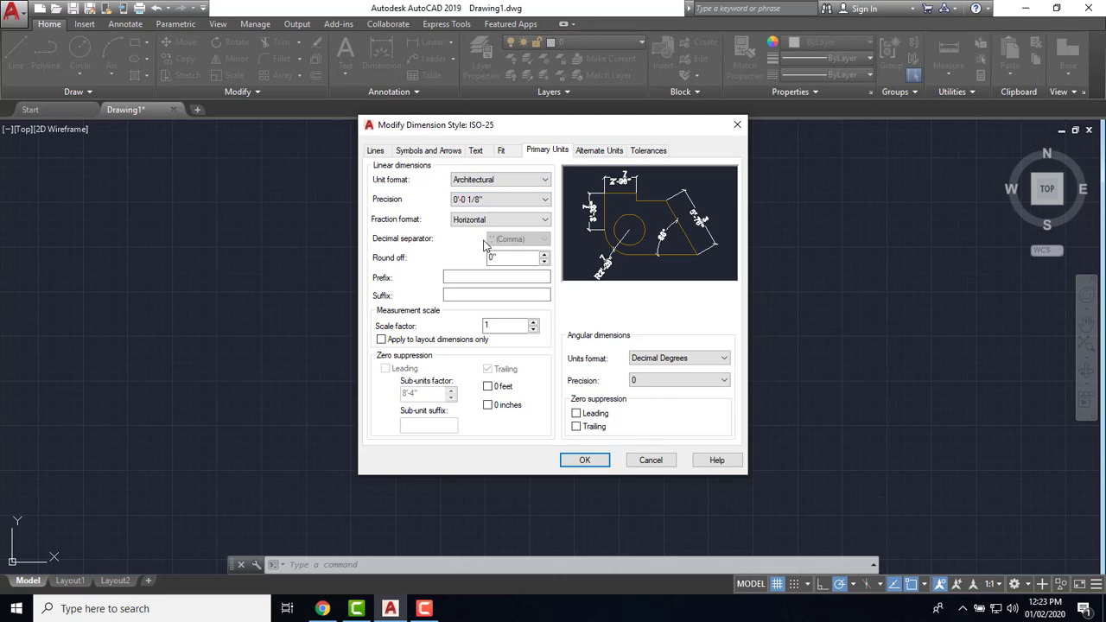
click(653, 361)
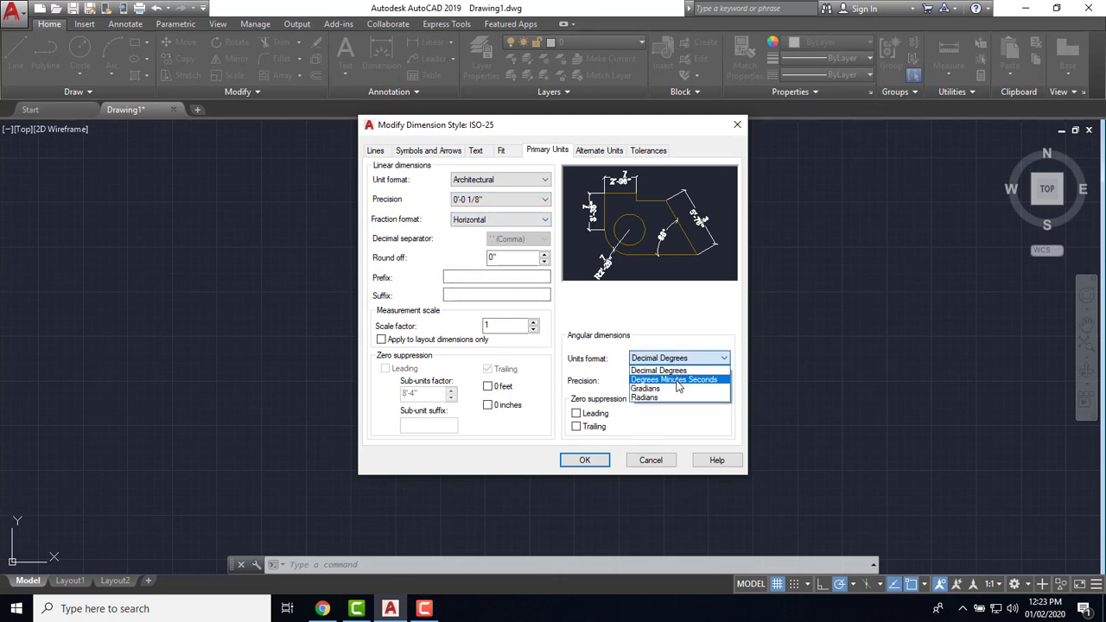
click(678, 381)
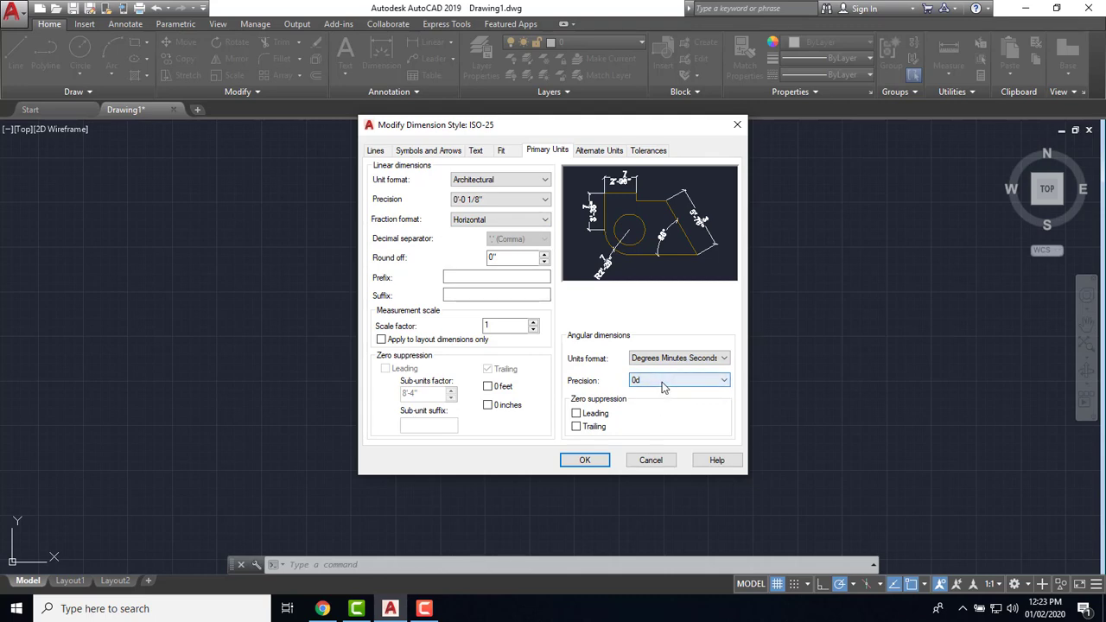
click(672, 381)
click(661, 412)
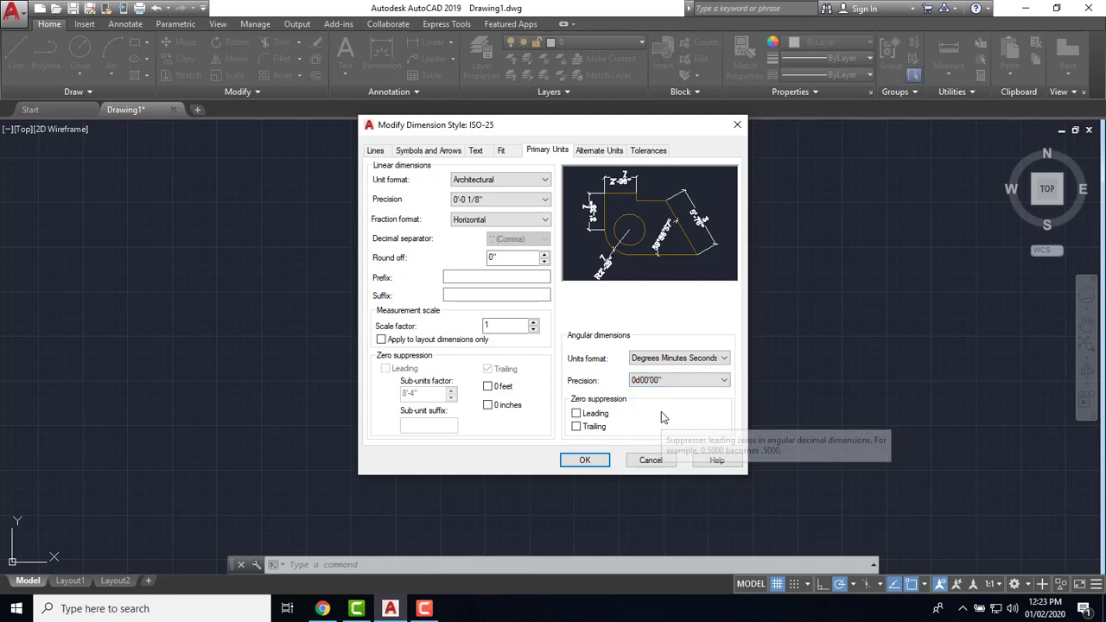
click(592, 461)
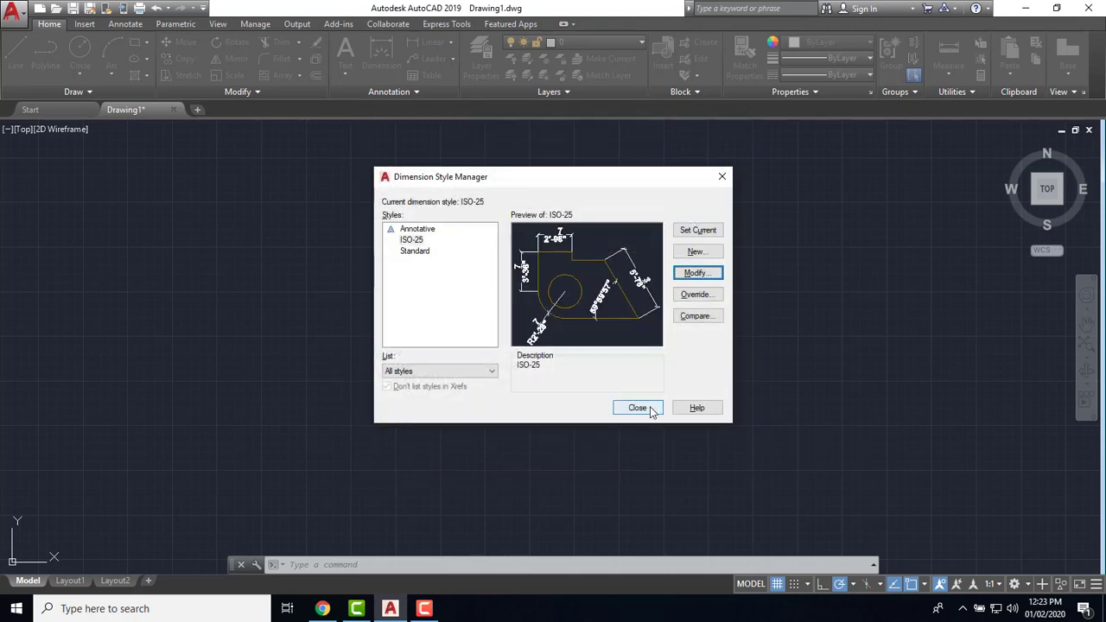
click(649, 406)
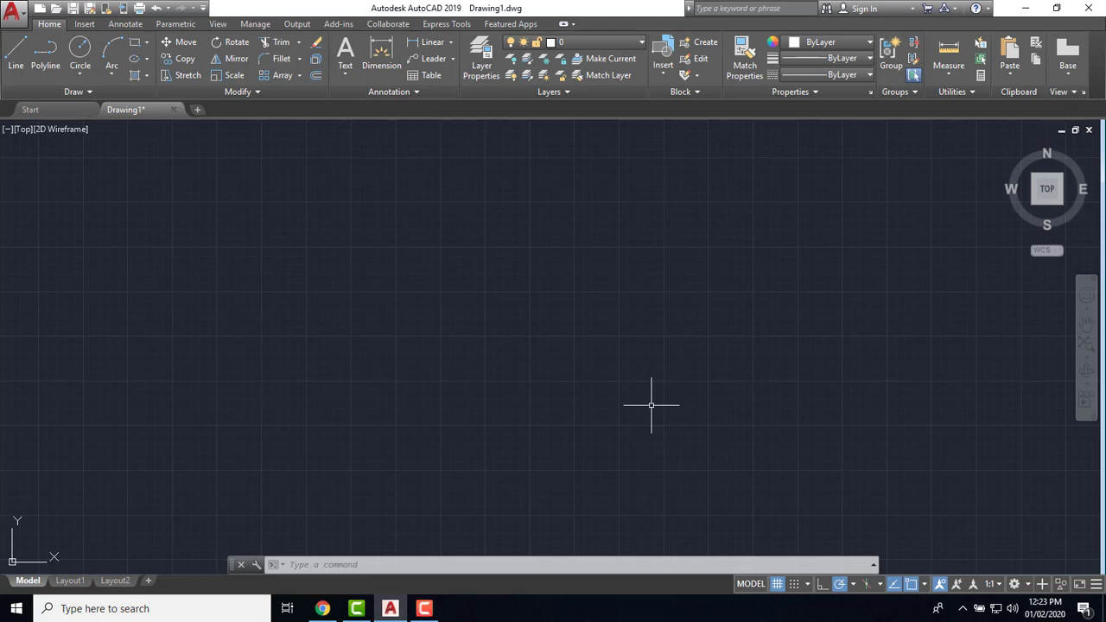
Use LIMITS to set the lower-left corner to 0,0 and the upper-right to 200',200'
text(LIM)
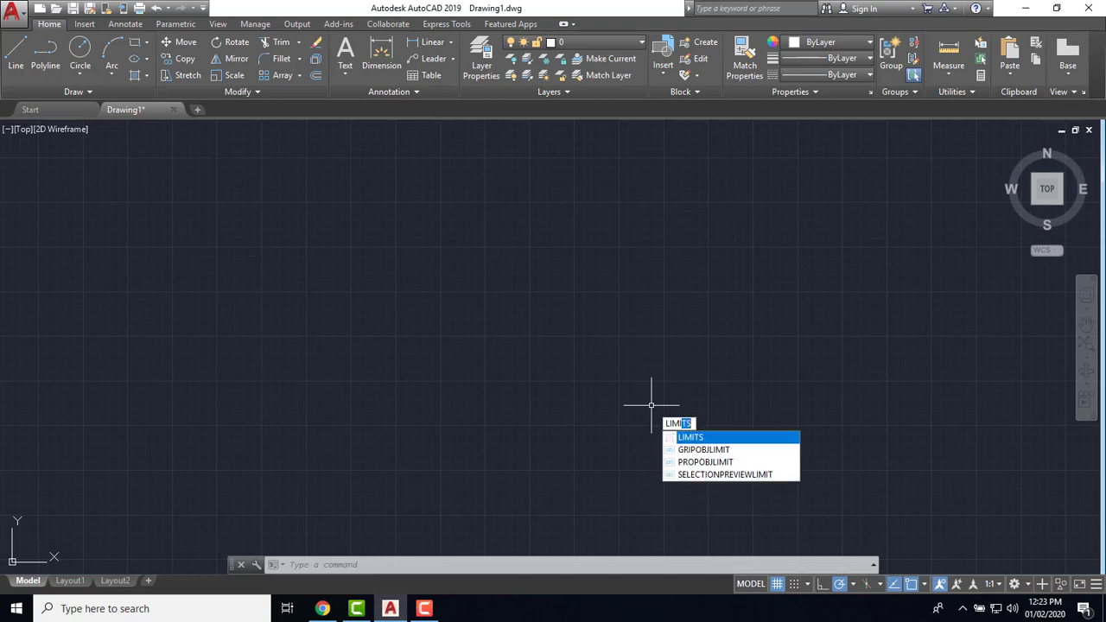
text(ITS)
key(Return)
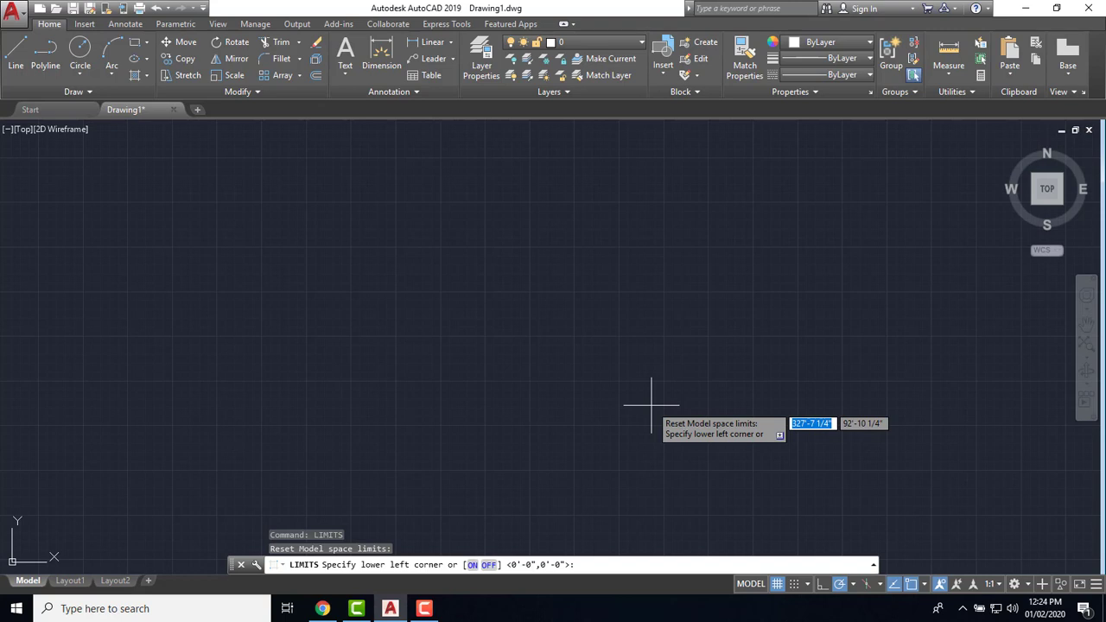
text(0)
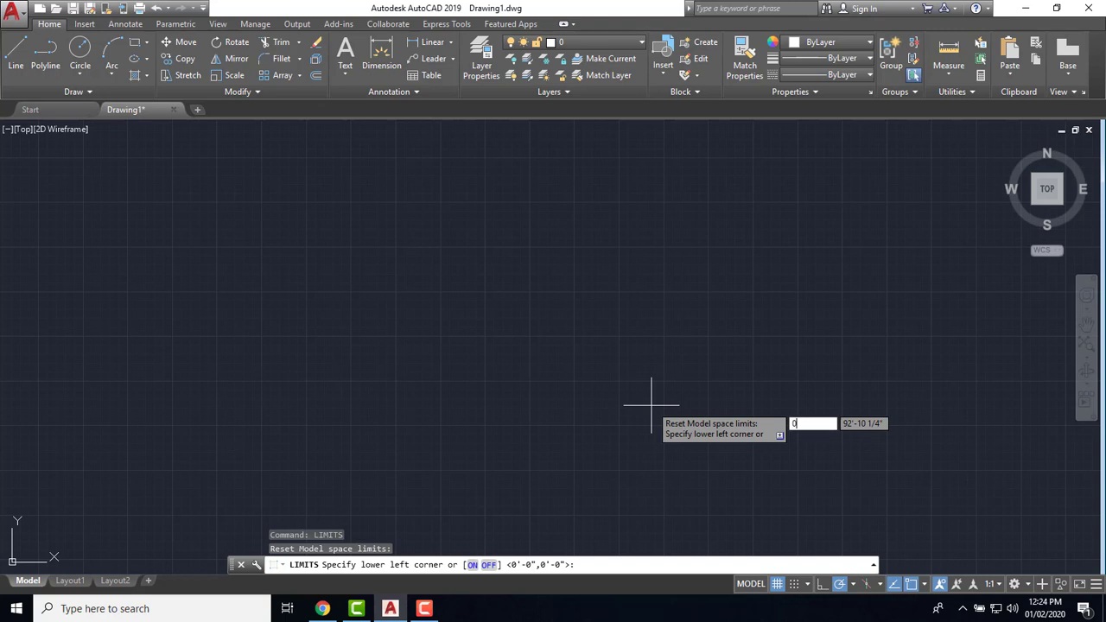
key(Tab)
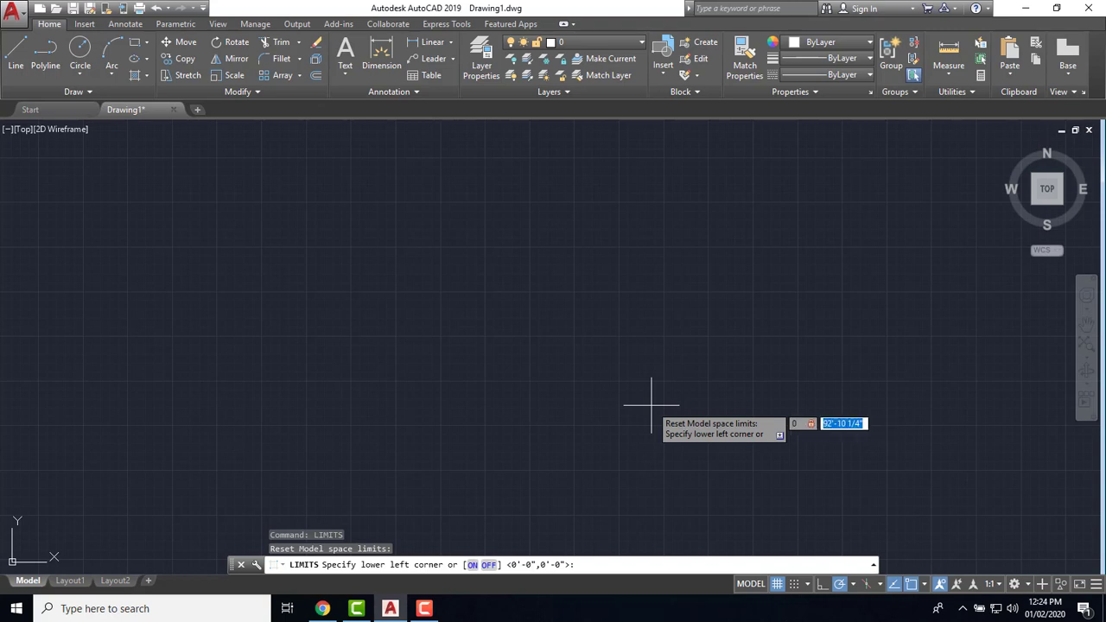
text(0)
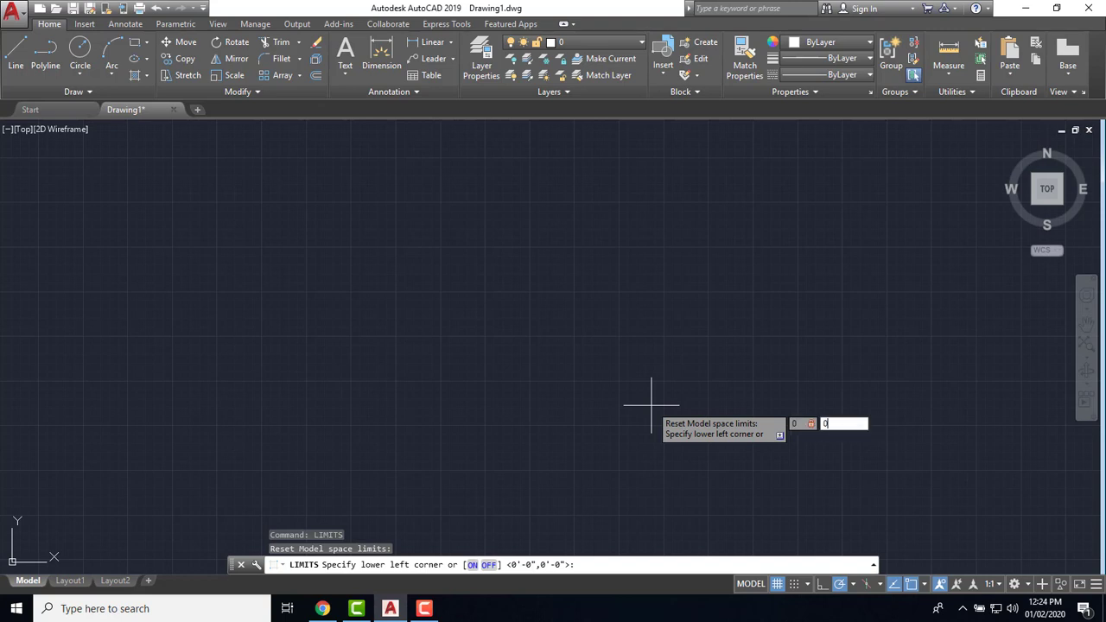
key(Return)
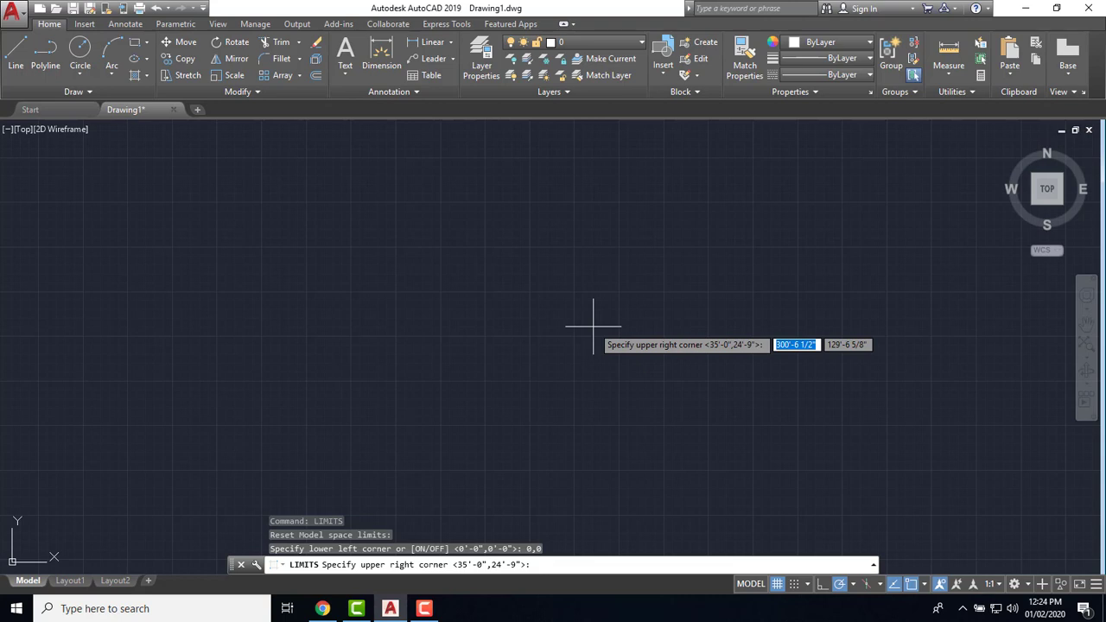
text(2)
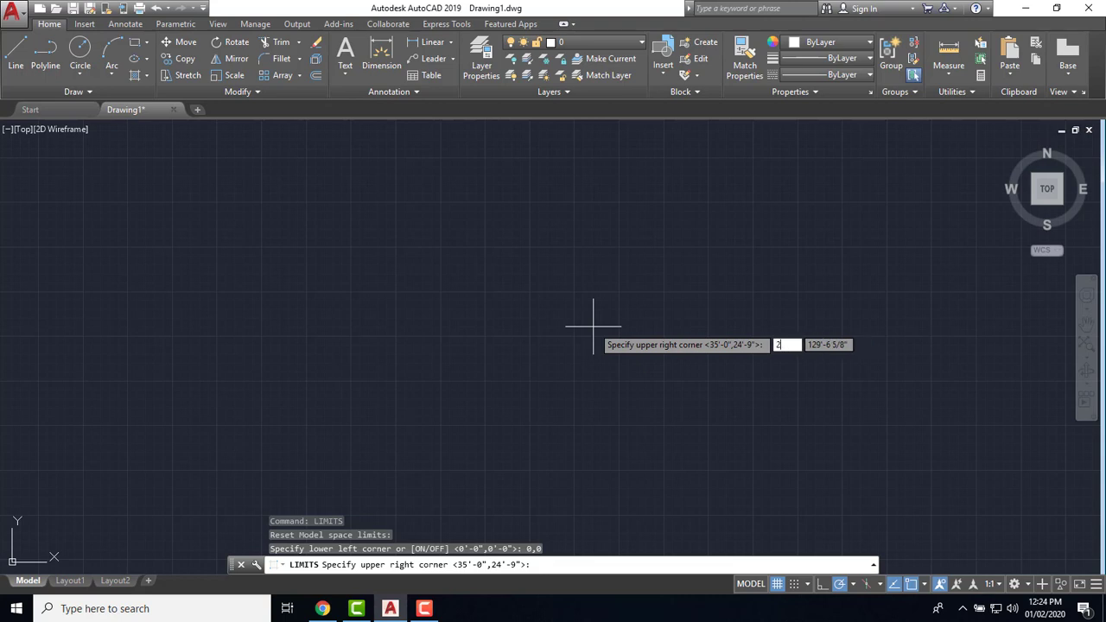
text(00')
key(Tab)
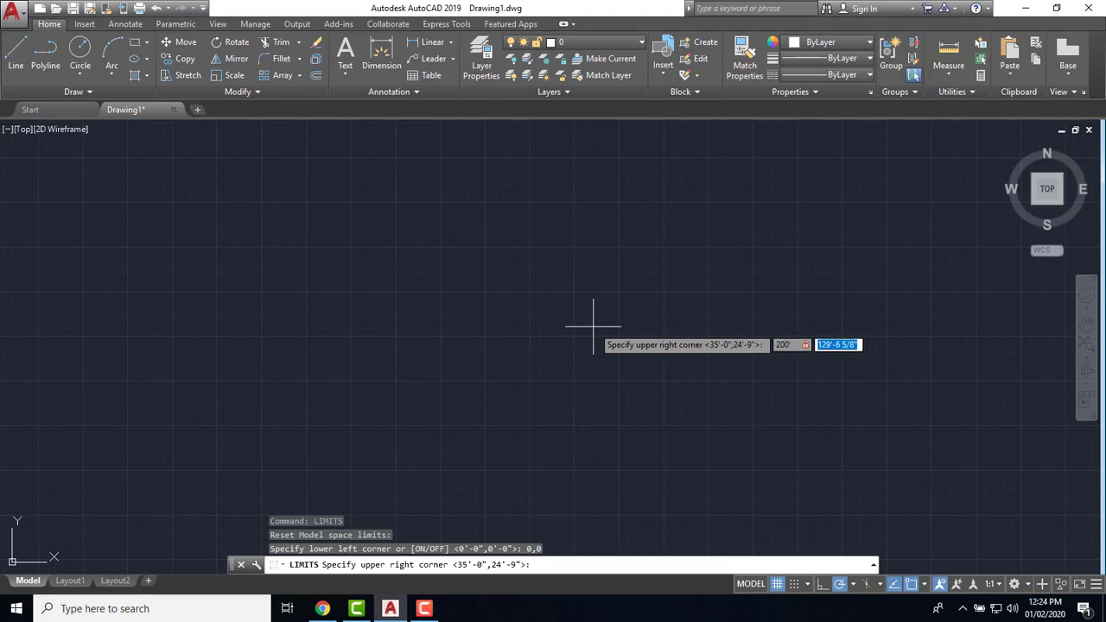
text(200)
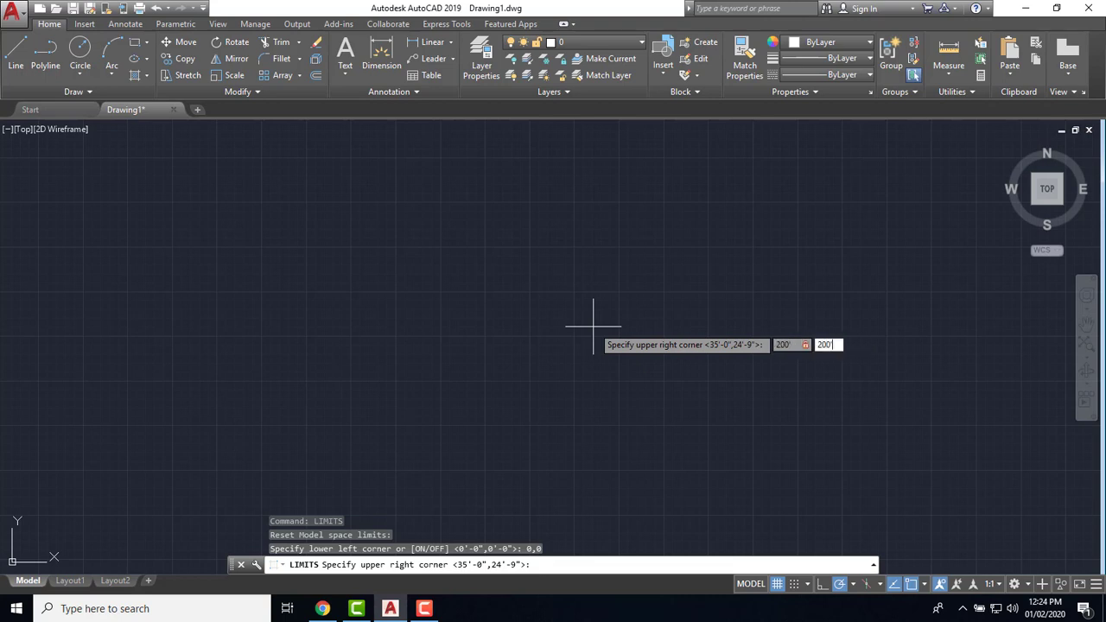
key(Return)
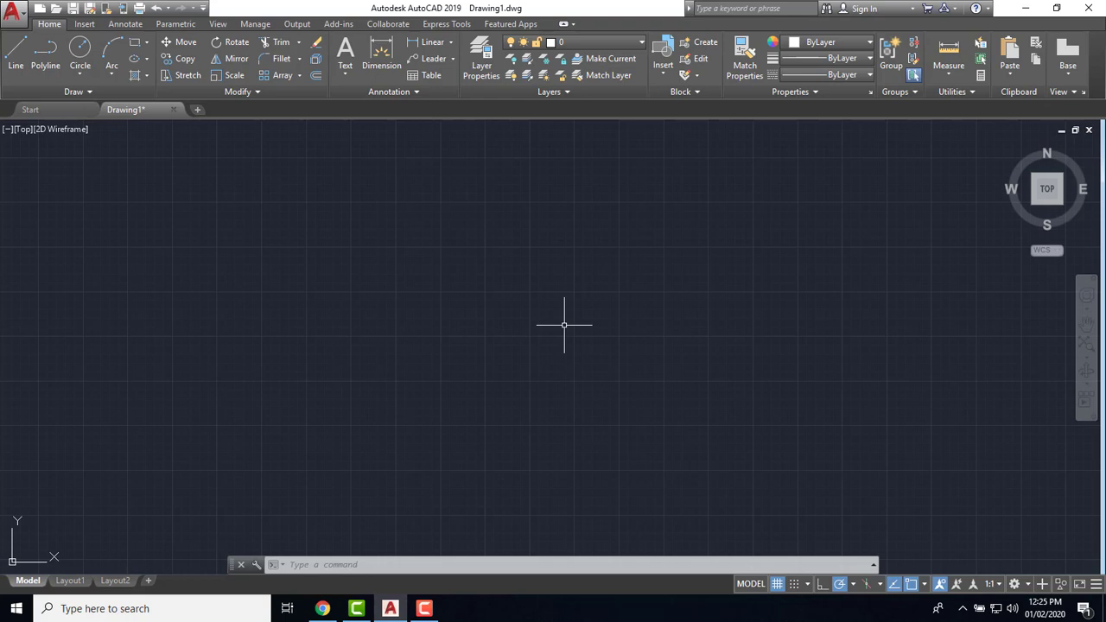
Begin a line, toggle Ortho off and on, then cancel that first attempt
text(l)
key(Return)
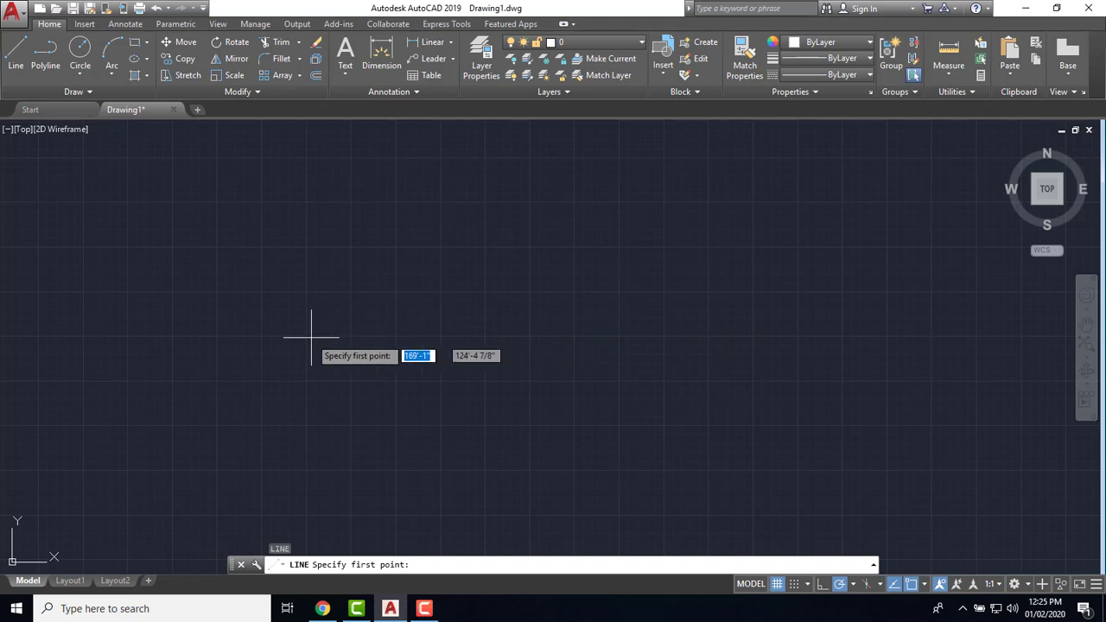
click(259, 332)
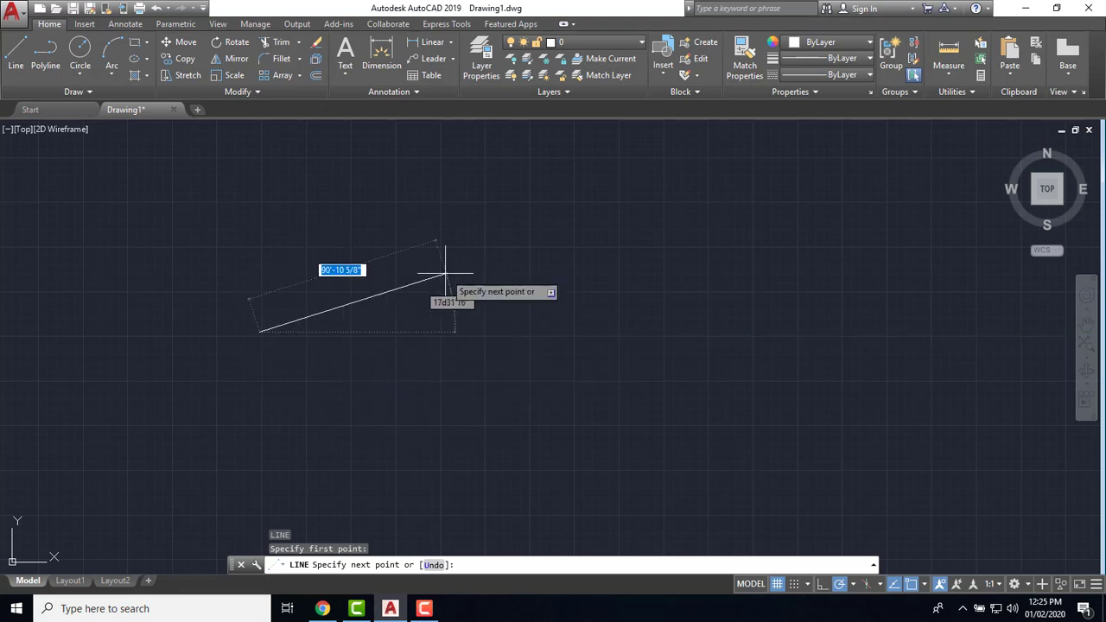
key(F8)
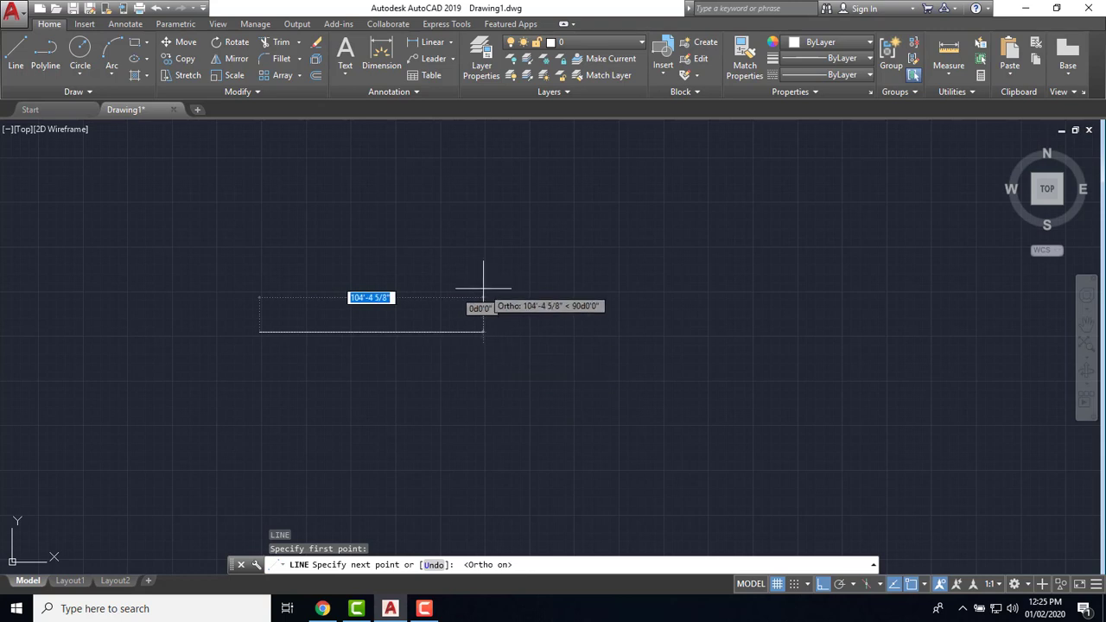
key(F8)
key(F8)
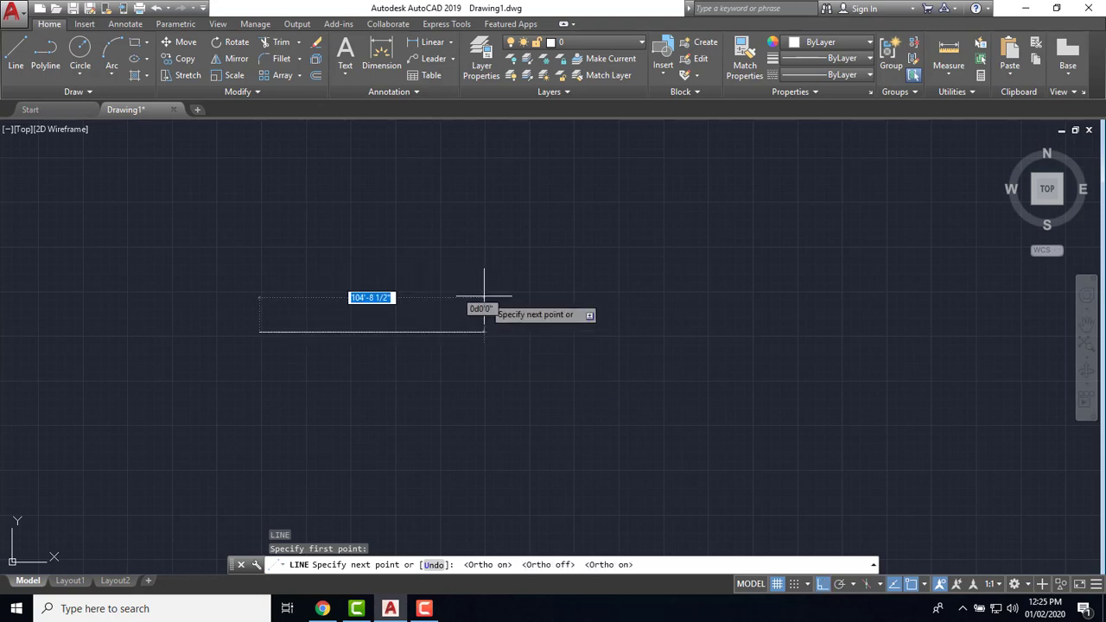
key(Escape)
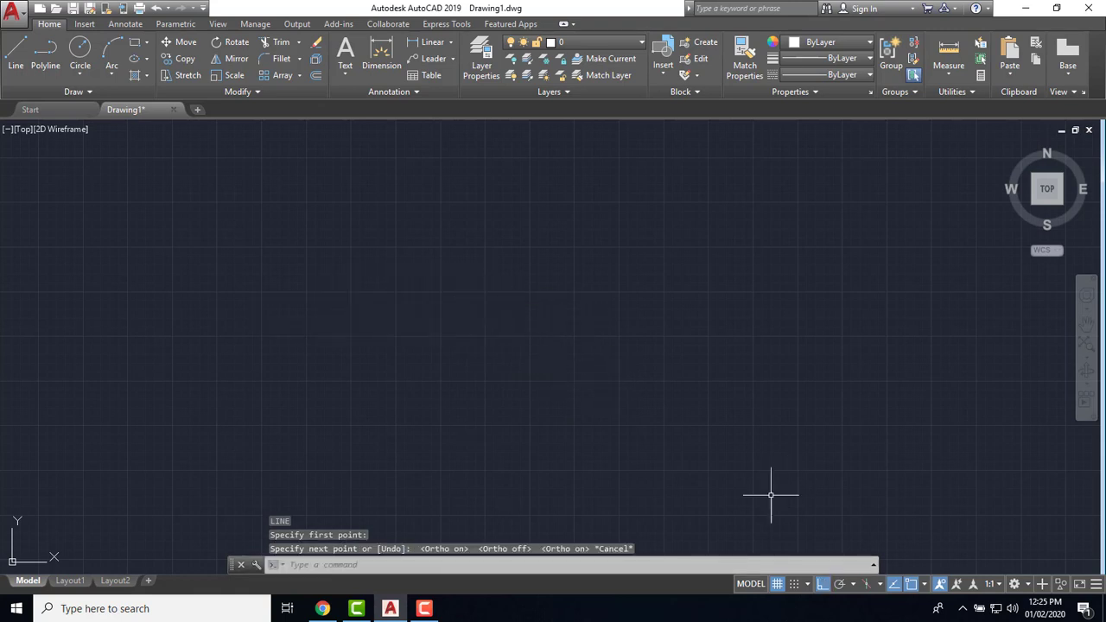
click(824, 585)
click(824, 585)
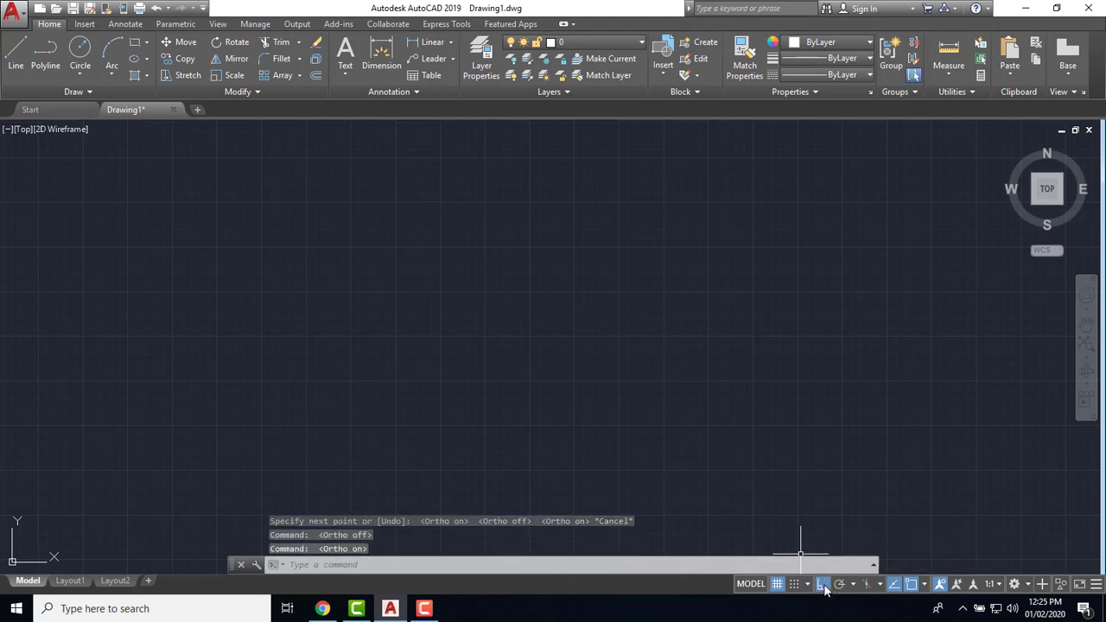
Draw a horizontal 25' line with Ortho on
text(l)
key(Return)
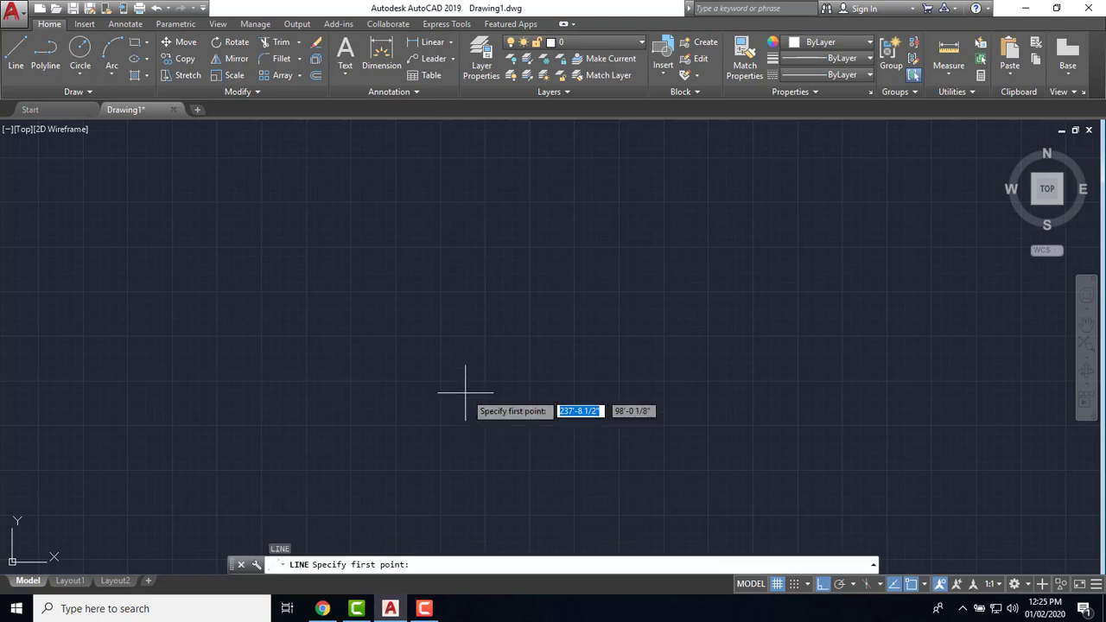
click(309, 304)
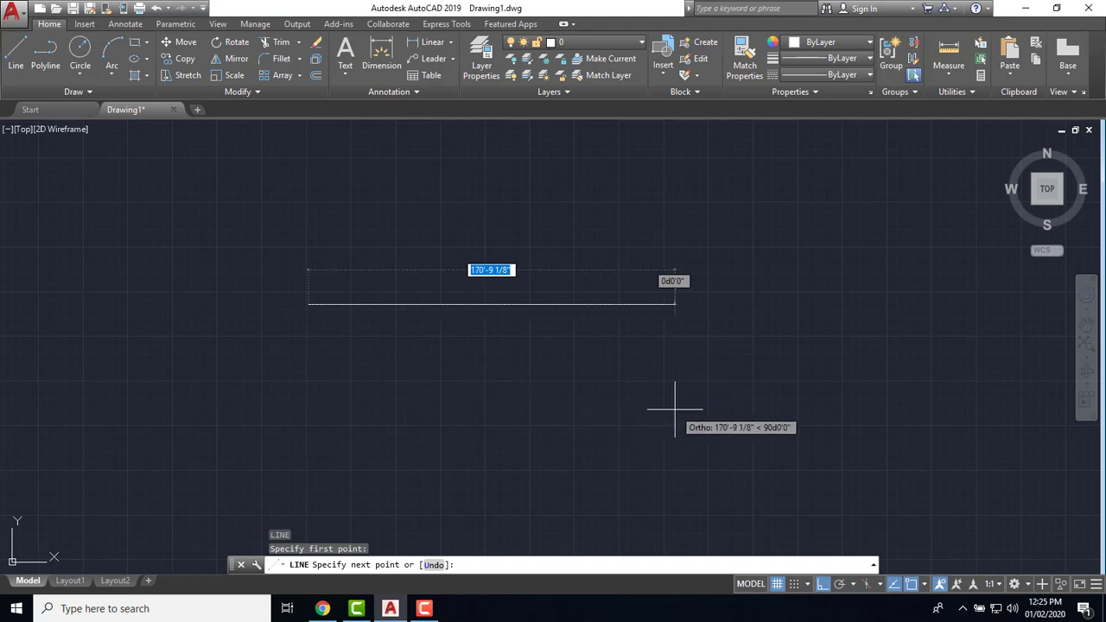
key(F8)
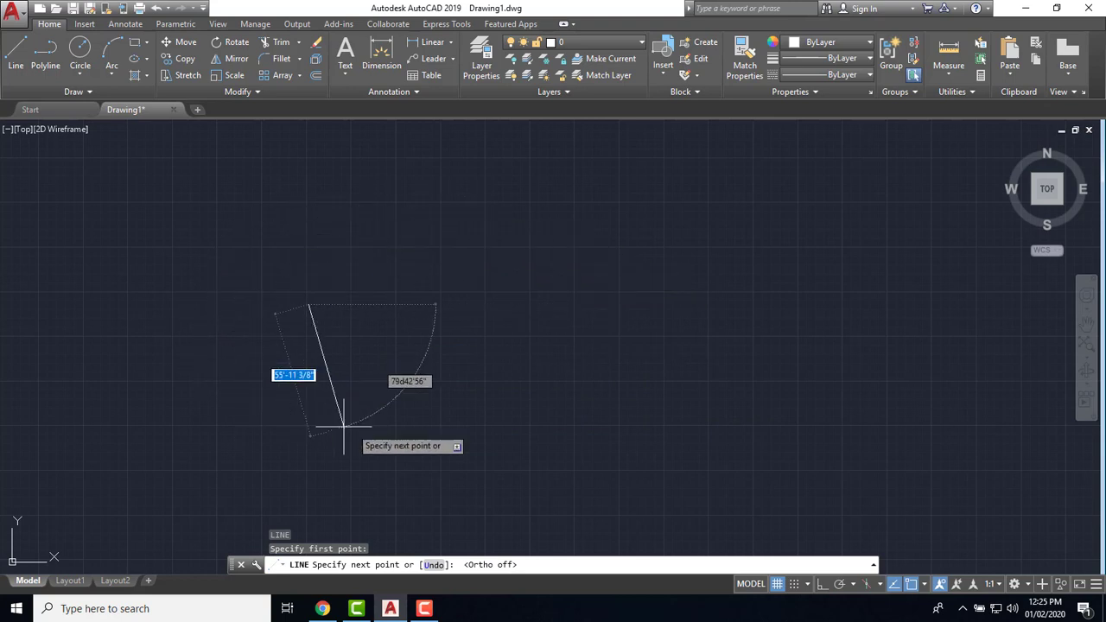
key(F8)
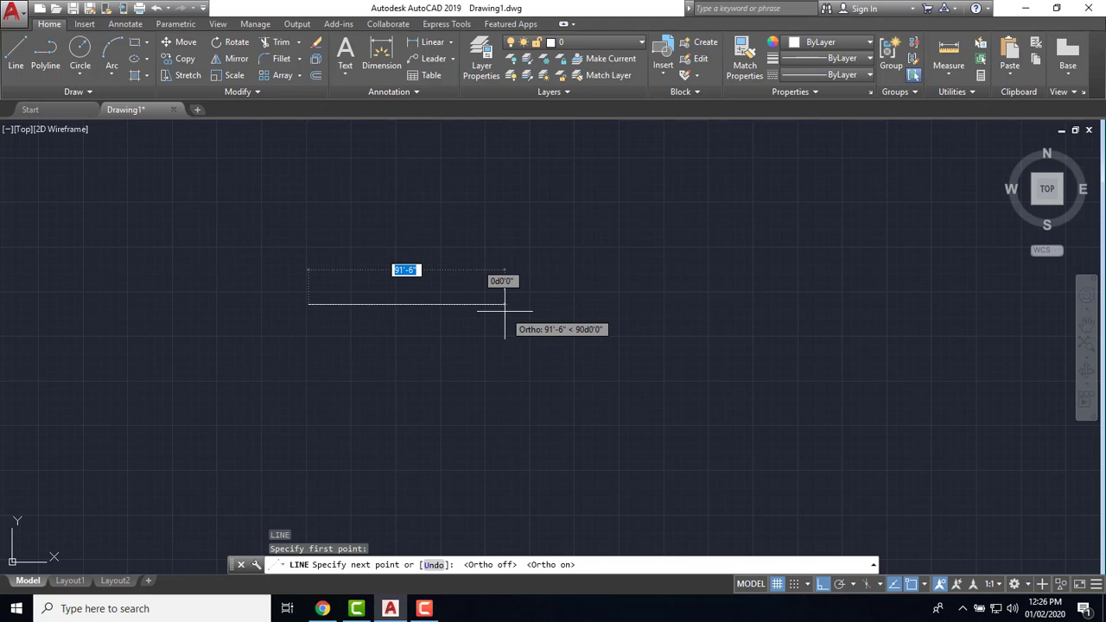
text(25)
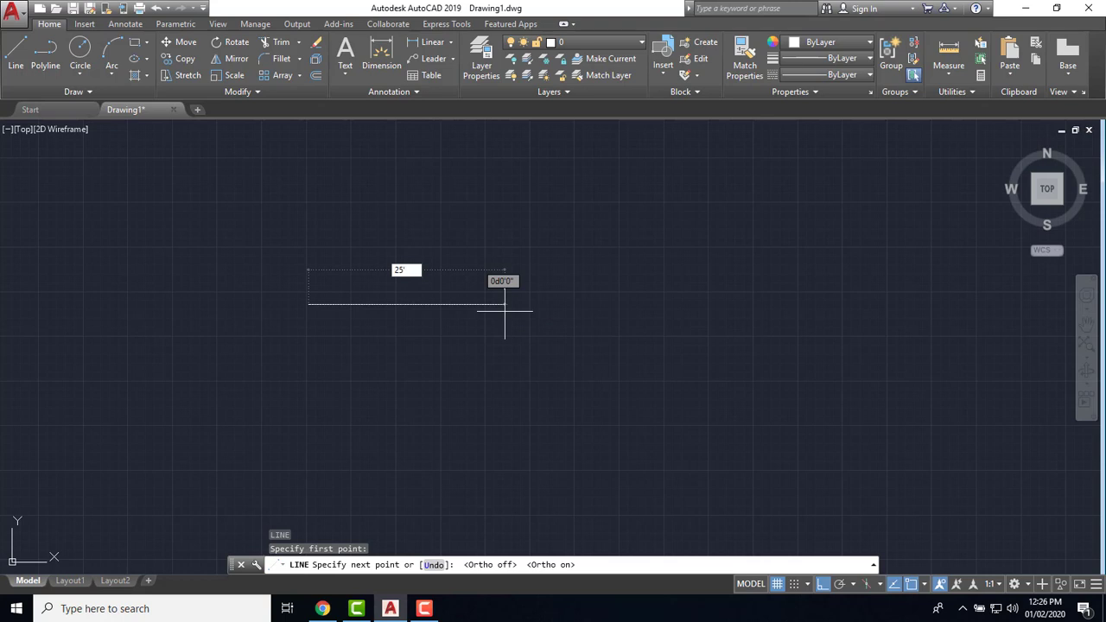
key(Return)
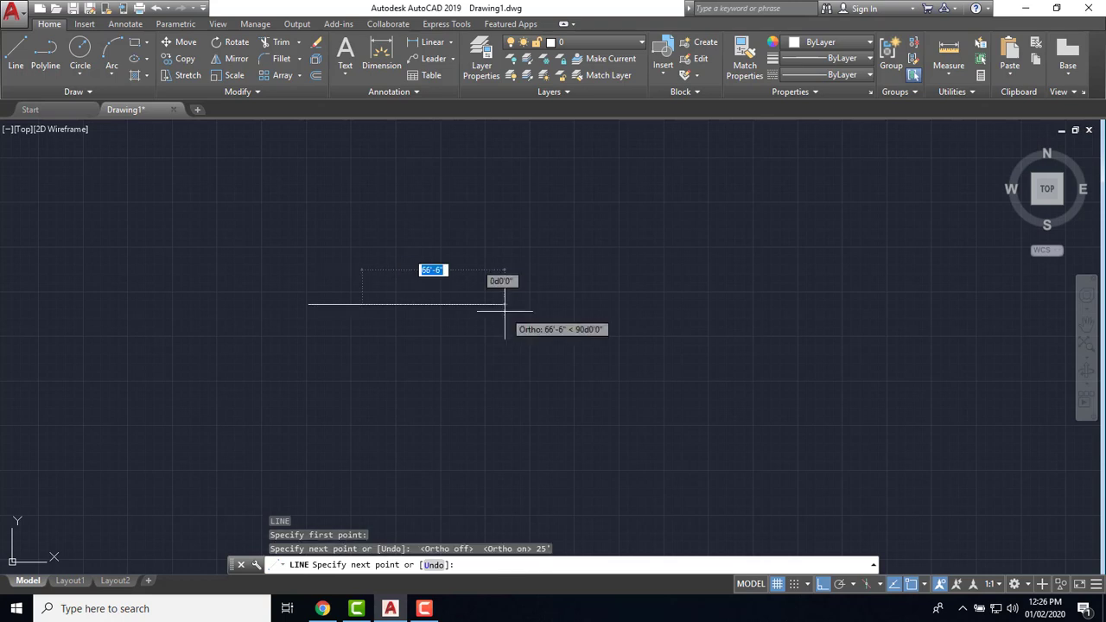
key(Escape)
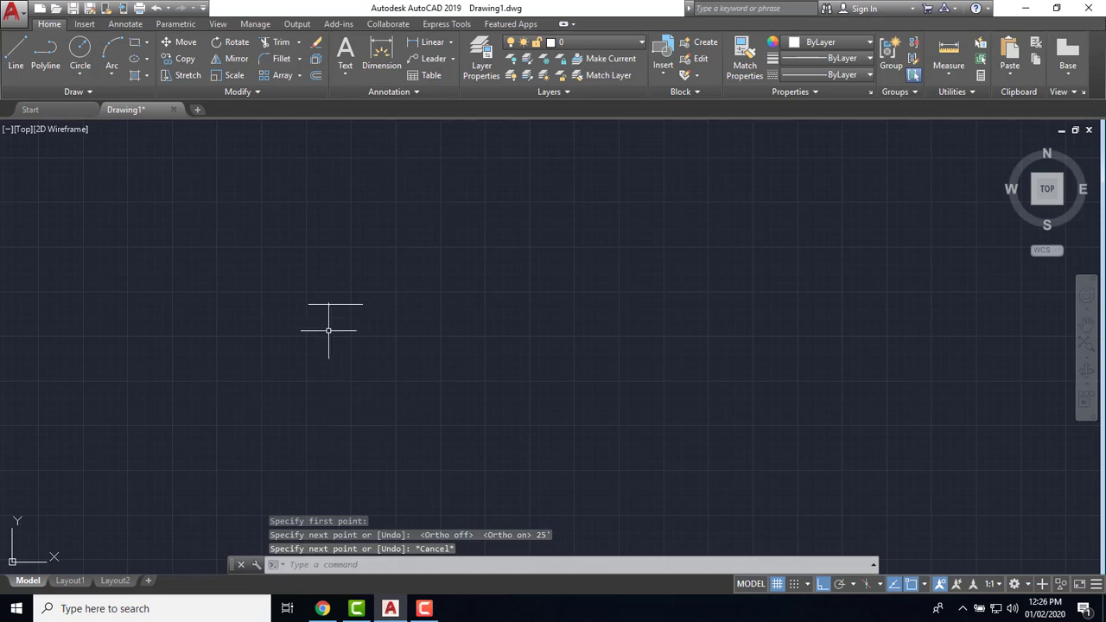
scroll(311, 302, down, 3)
scroll(306, 264, up, 3)
scroll(282, 296, up, 3)
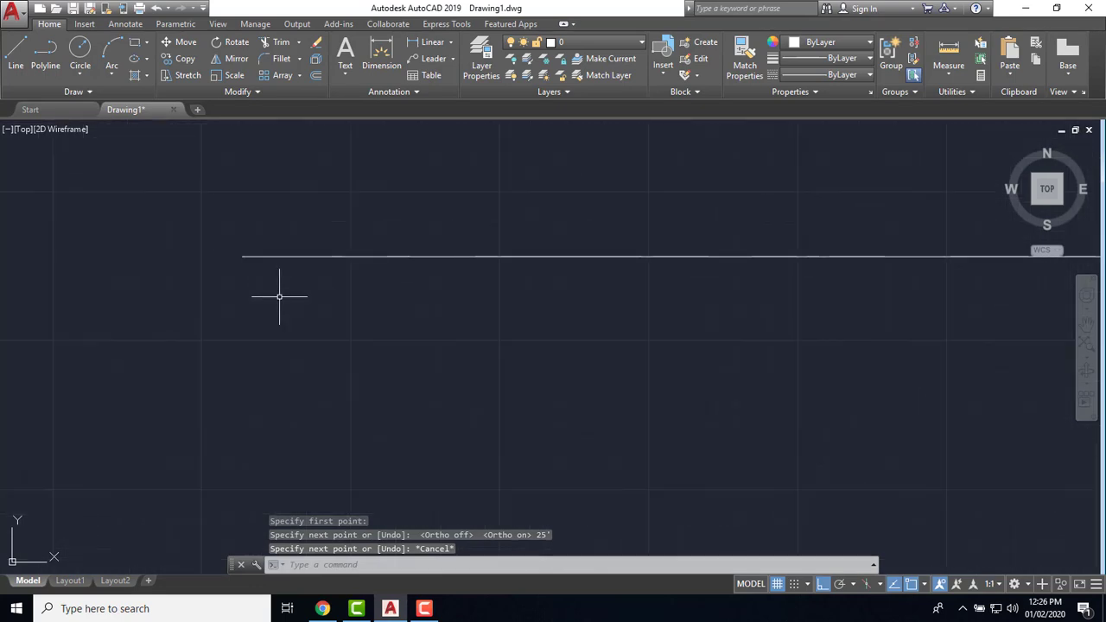
scroll(353, 292, down, 3)
scroll(490, 291, up, 2)
text(d)
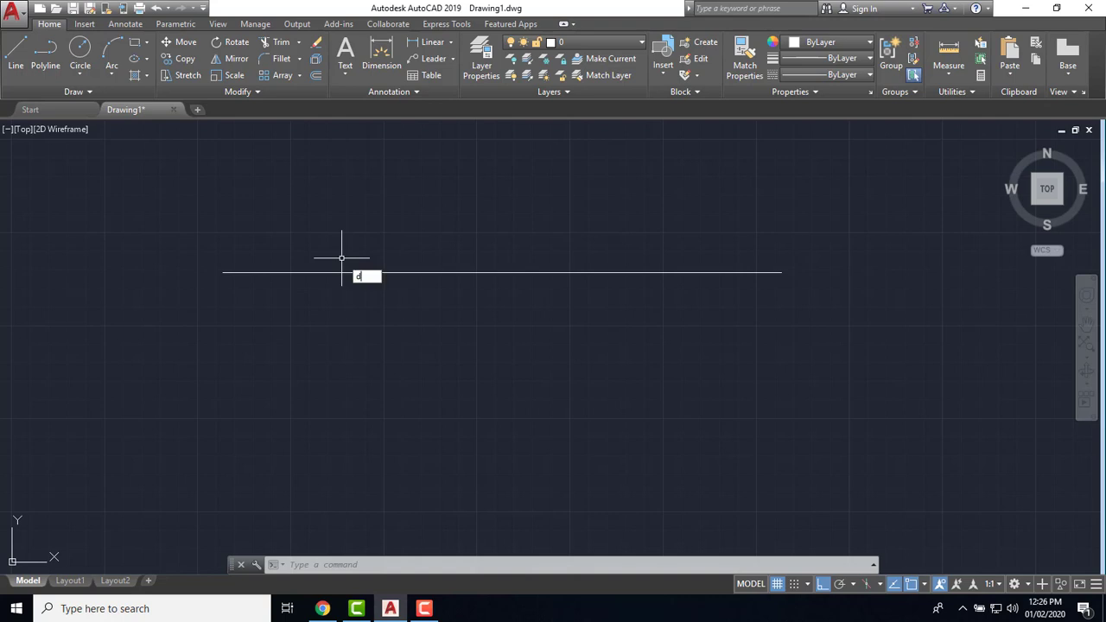
text(imli)
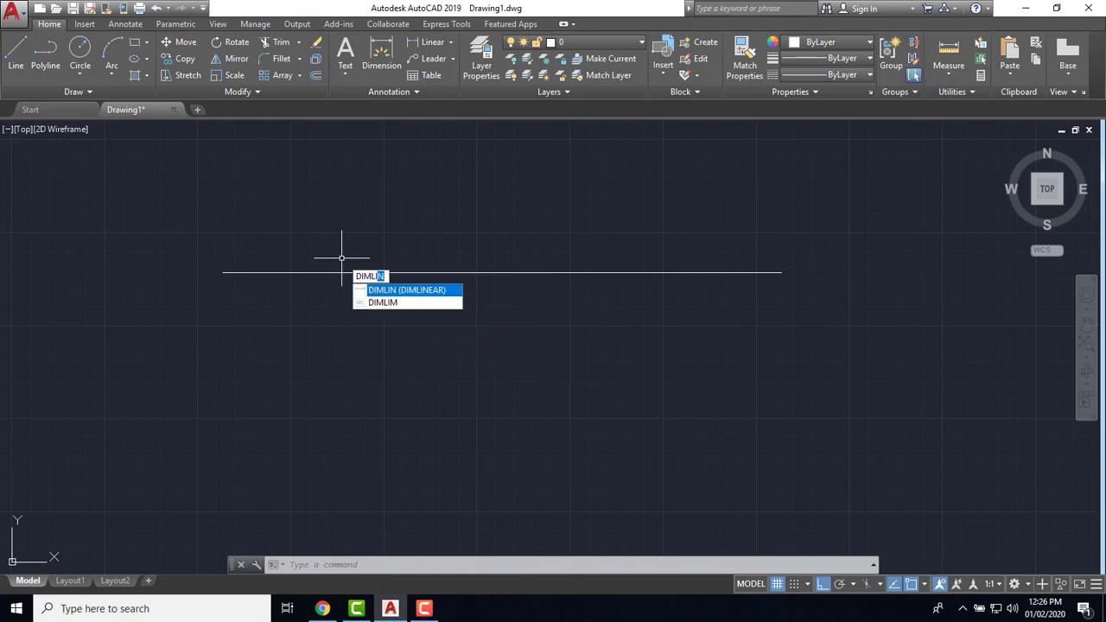
text(e)
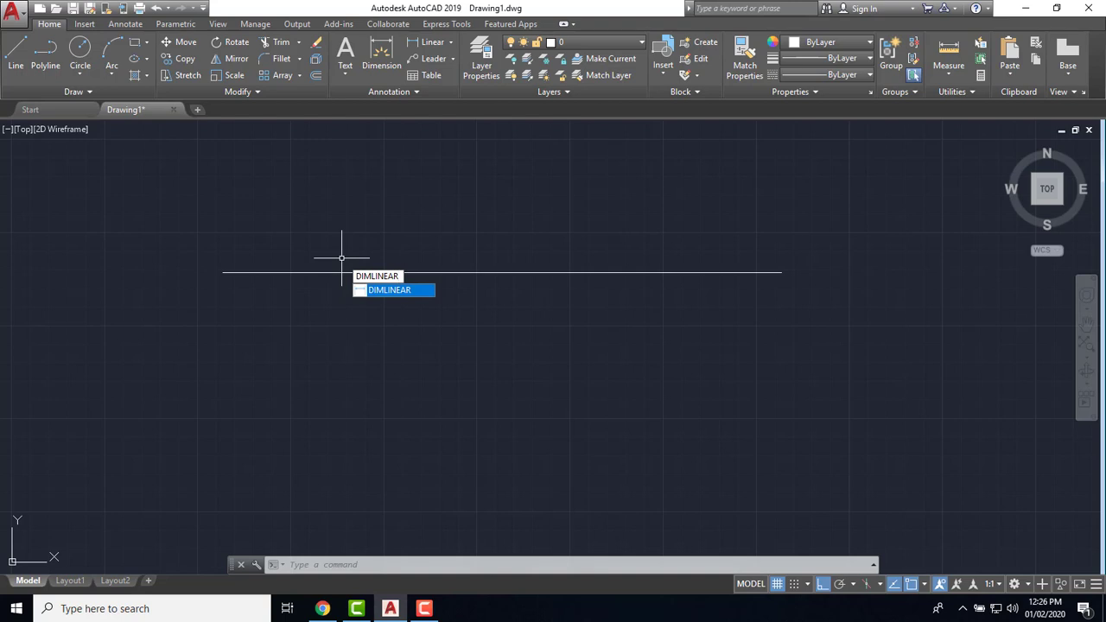
key(Return)
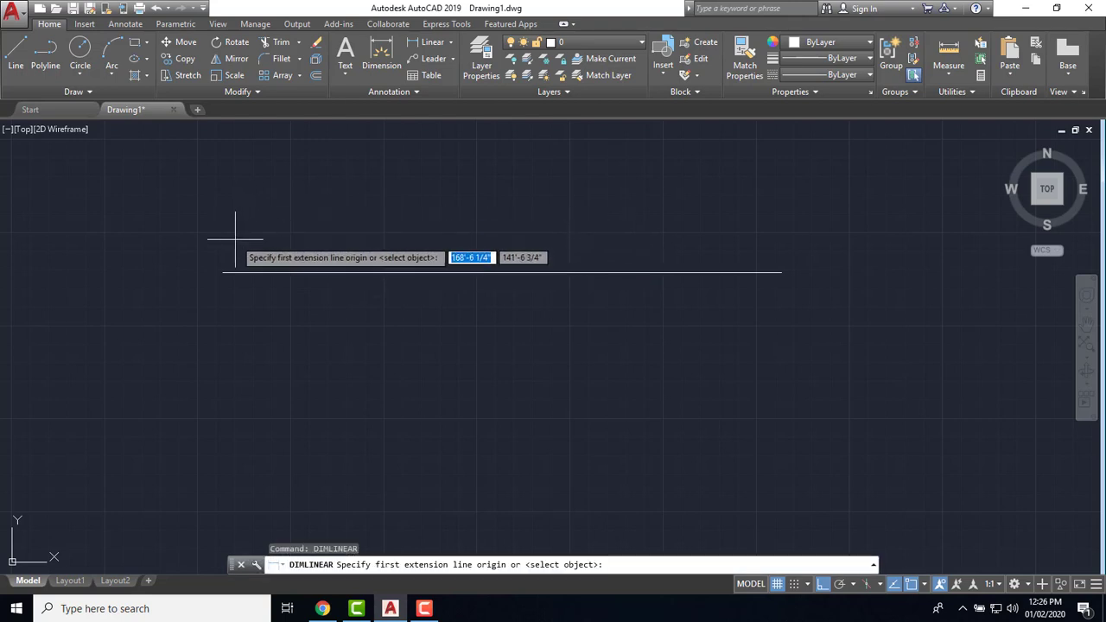
click(222, 273)
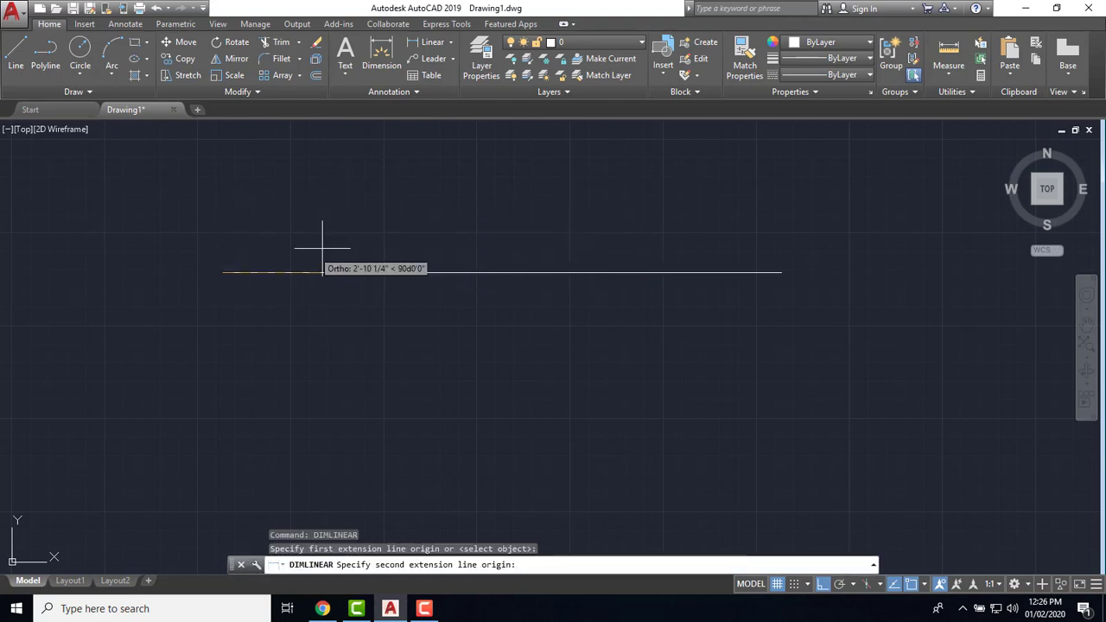
click(781, 272)
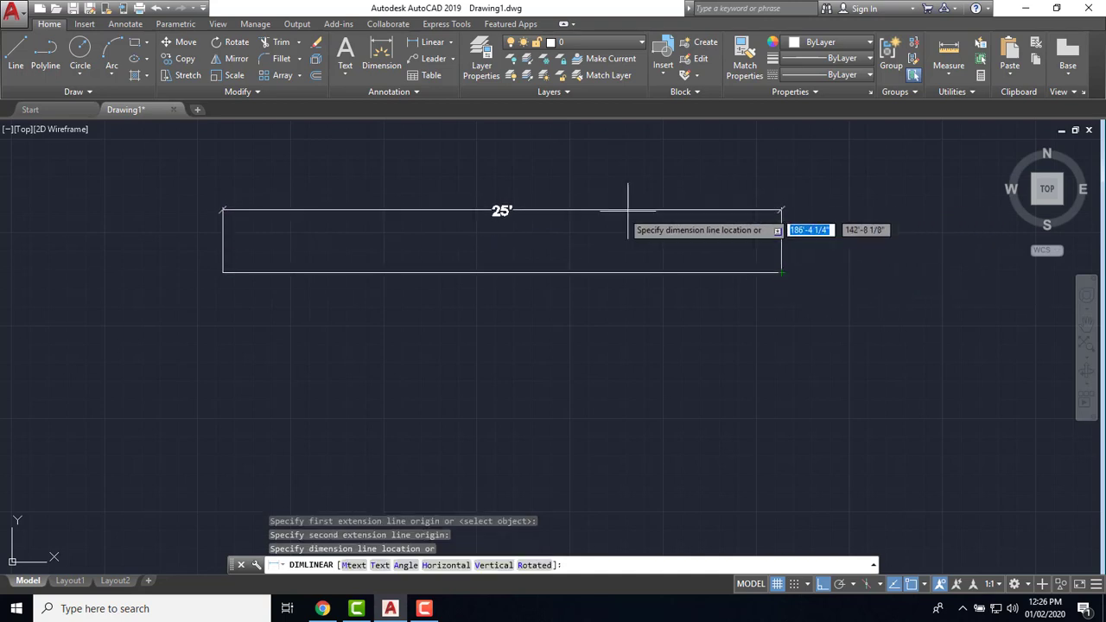
click(525, 202)
scroll(285, 215, up, 2)
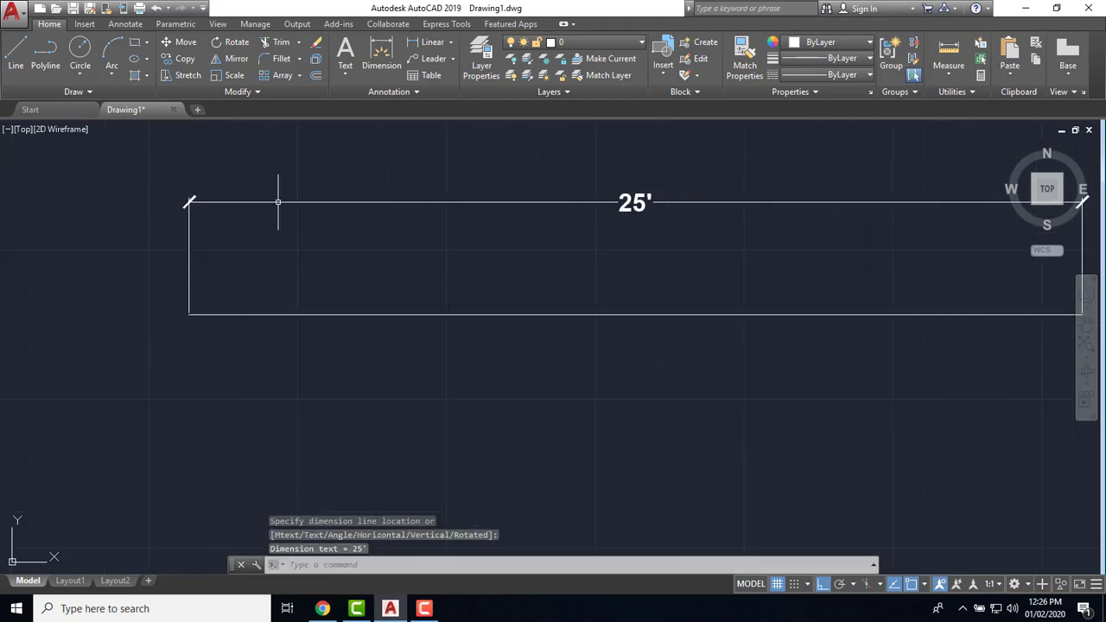
scroll(258, 269, down, 2)
click(510, 244)
click(452, 198)
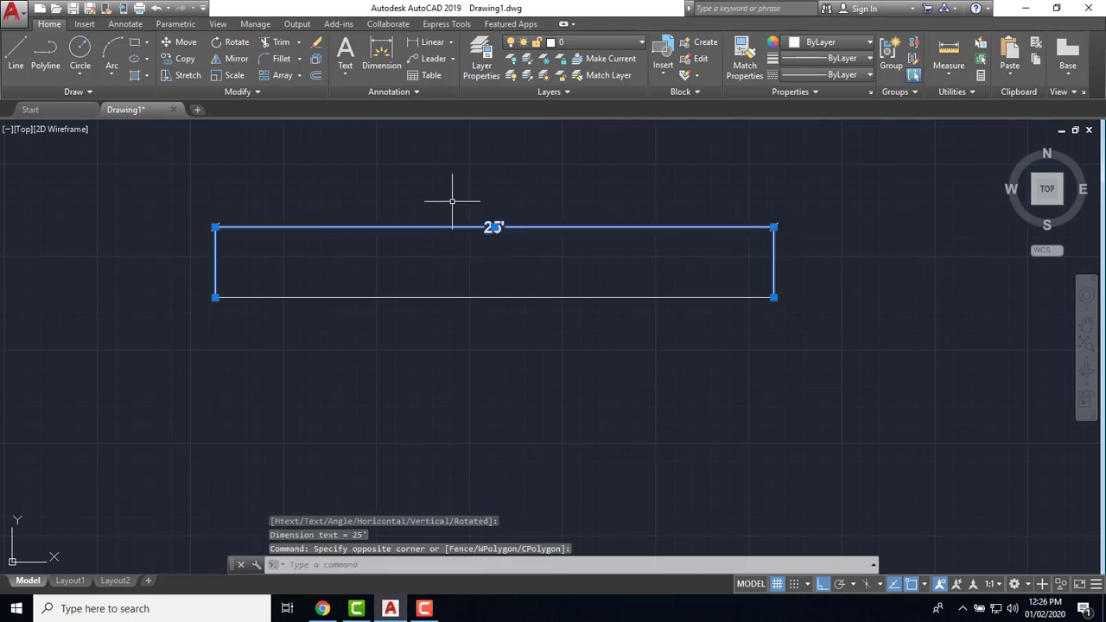
key(Delete)
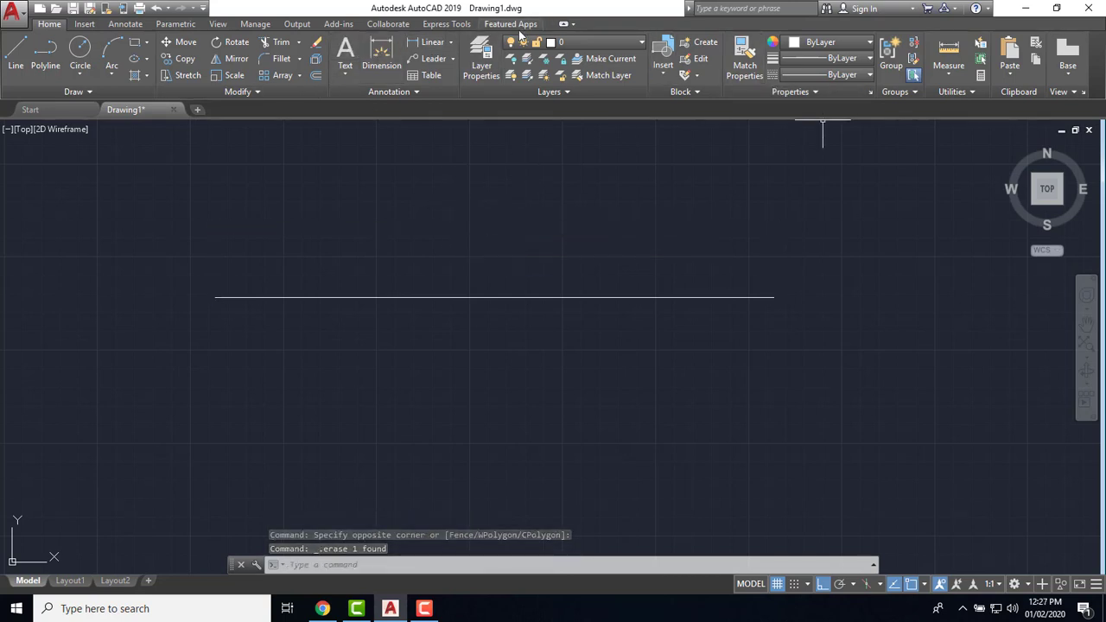
click(420, 45)
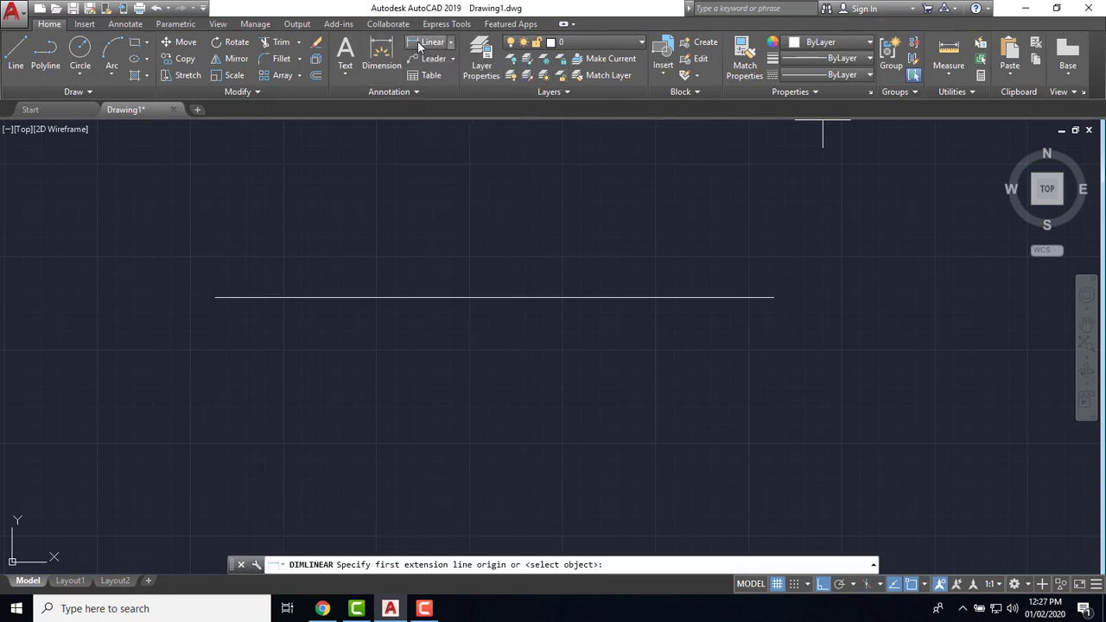
click(215, 298)
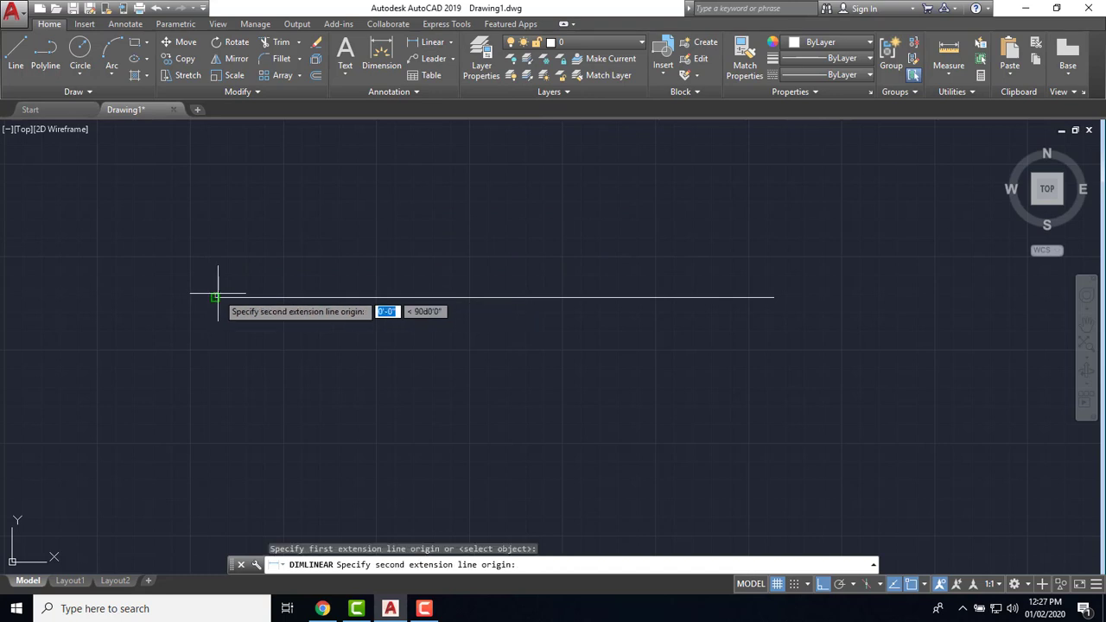
click(774, 297)
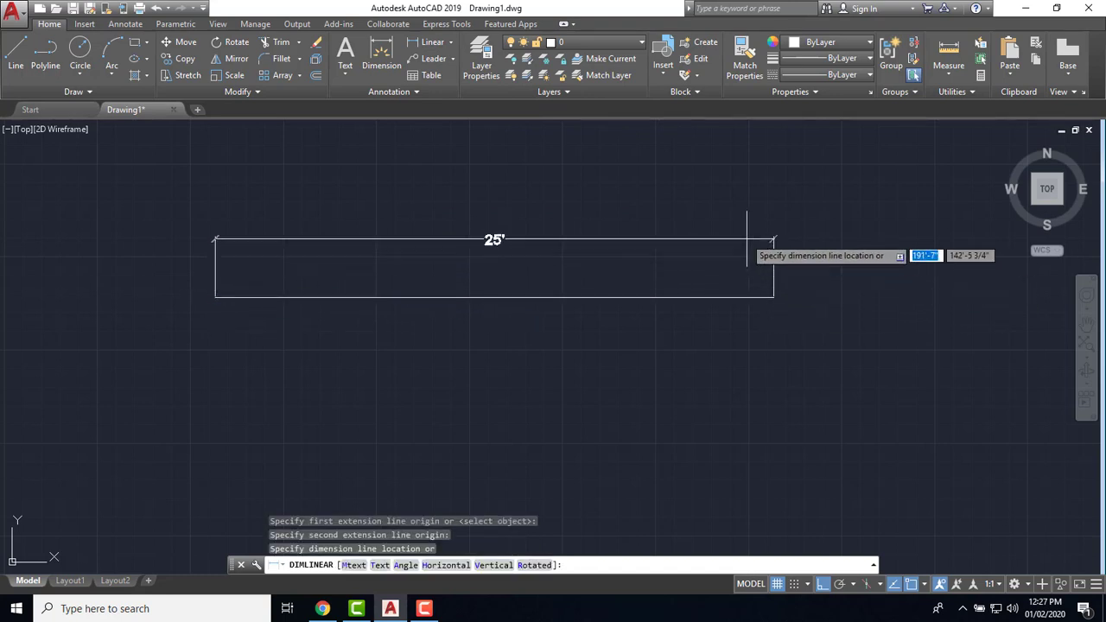
click(717, 212)
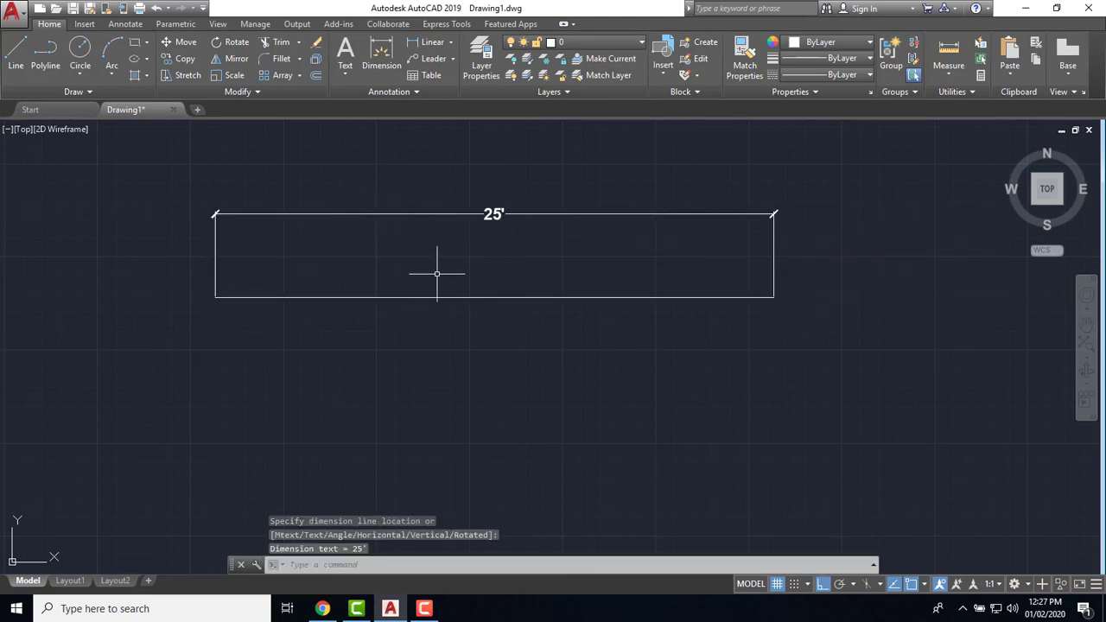
click(527, 231)
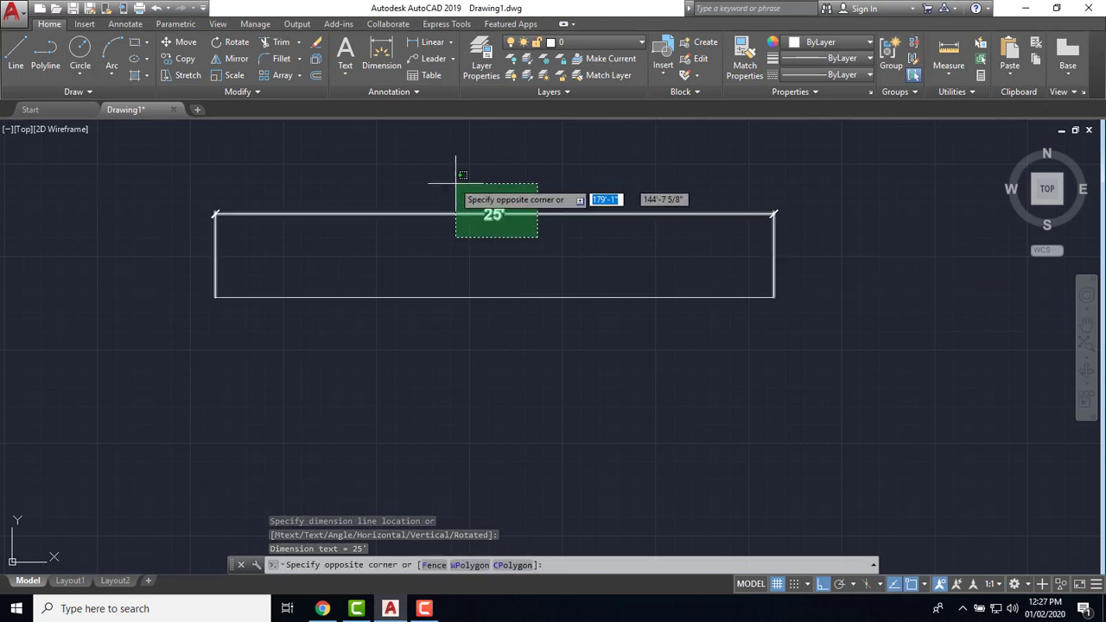
click(439, 171)
key(Delete)
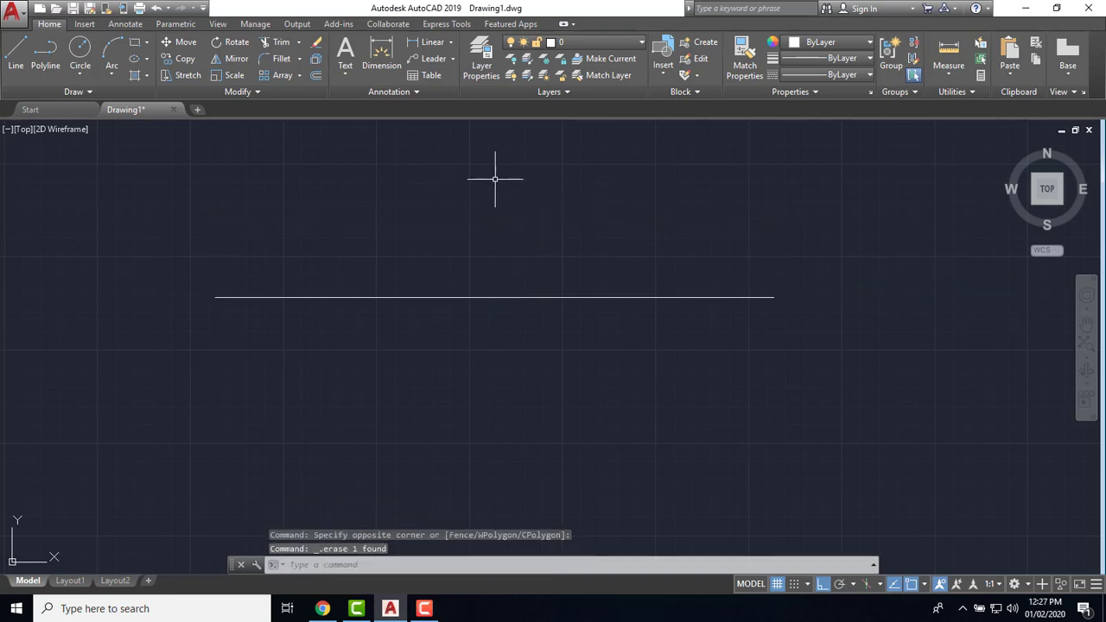
Draw a vertical line downward from the horizontal line's right end
text(l)
key(Return)
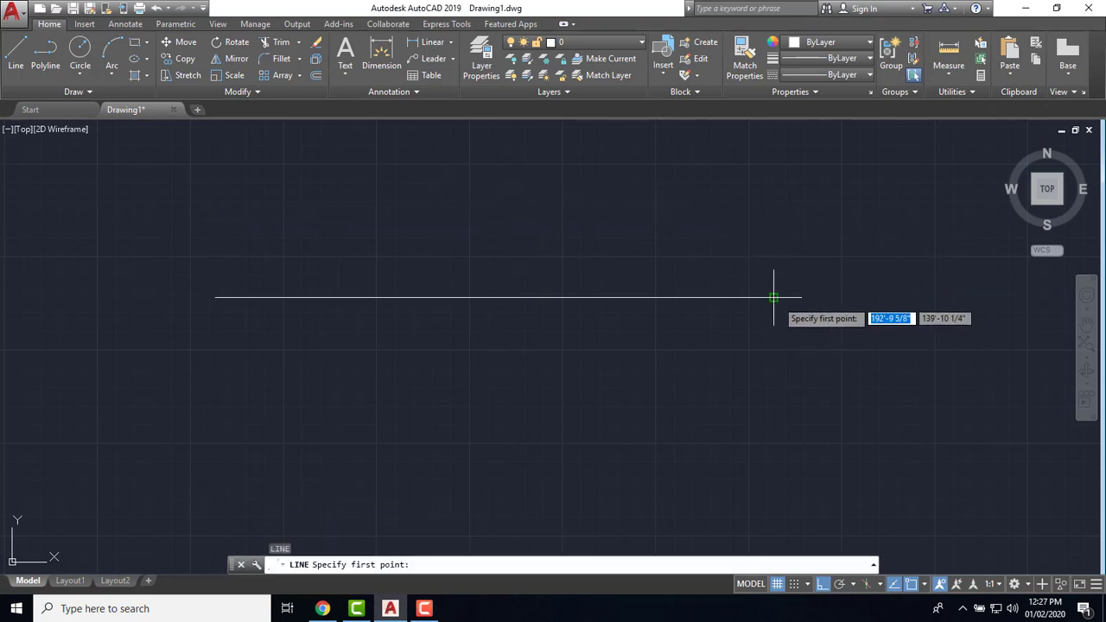
click(773, 297)
click(773, 474)
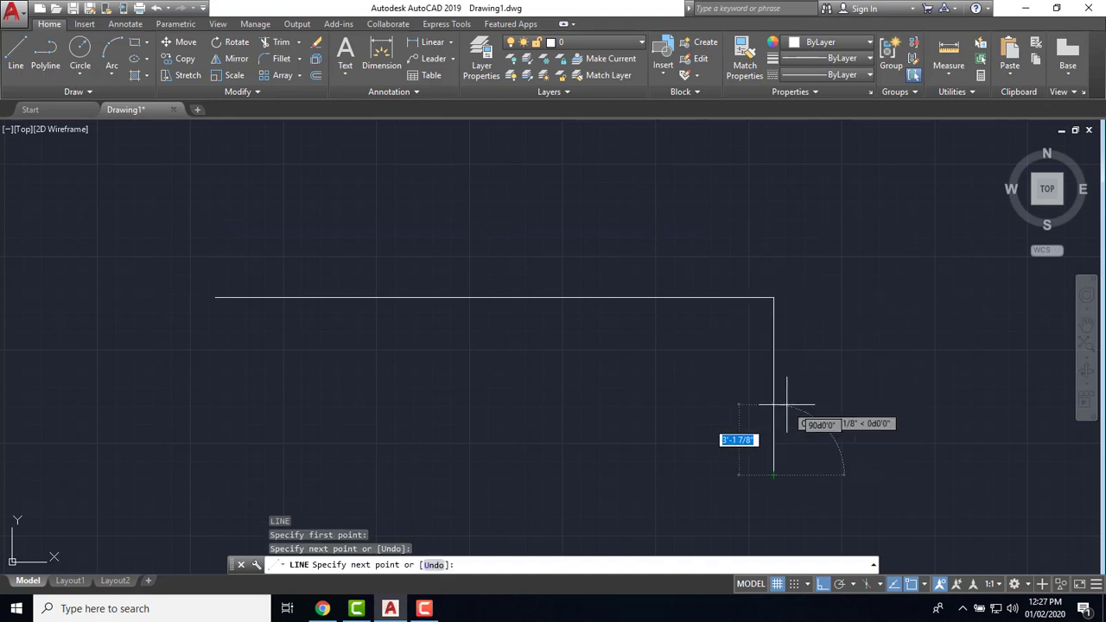
key(Escape)
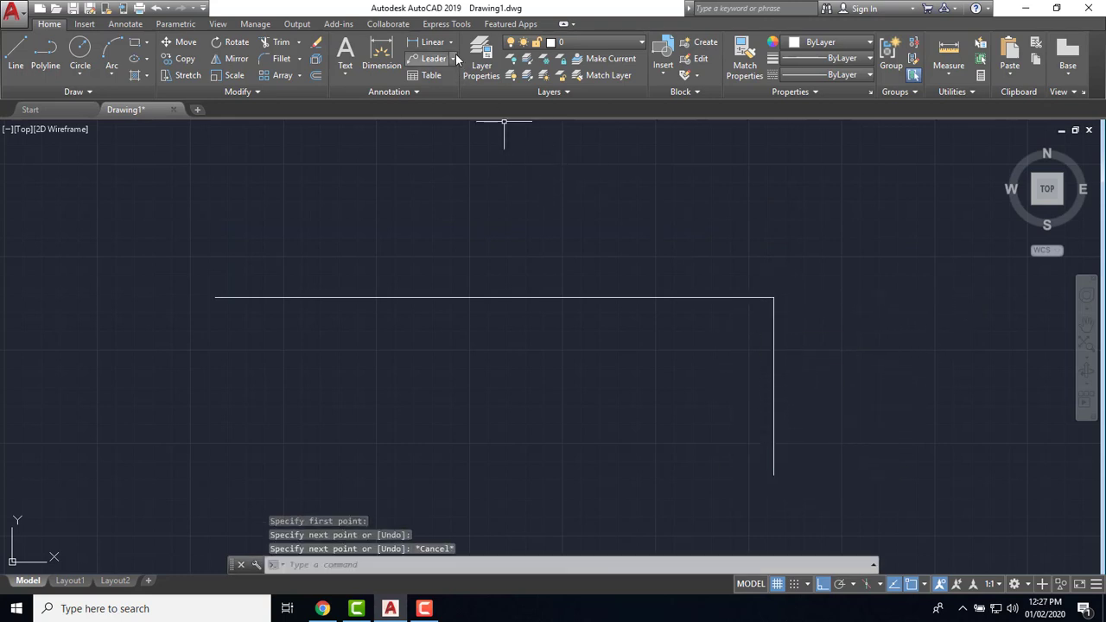
Add a 90° angular dimension between the horizontal and vertical lines
click(451, 41)
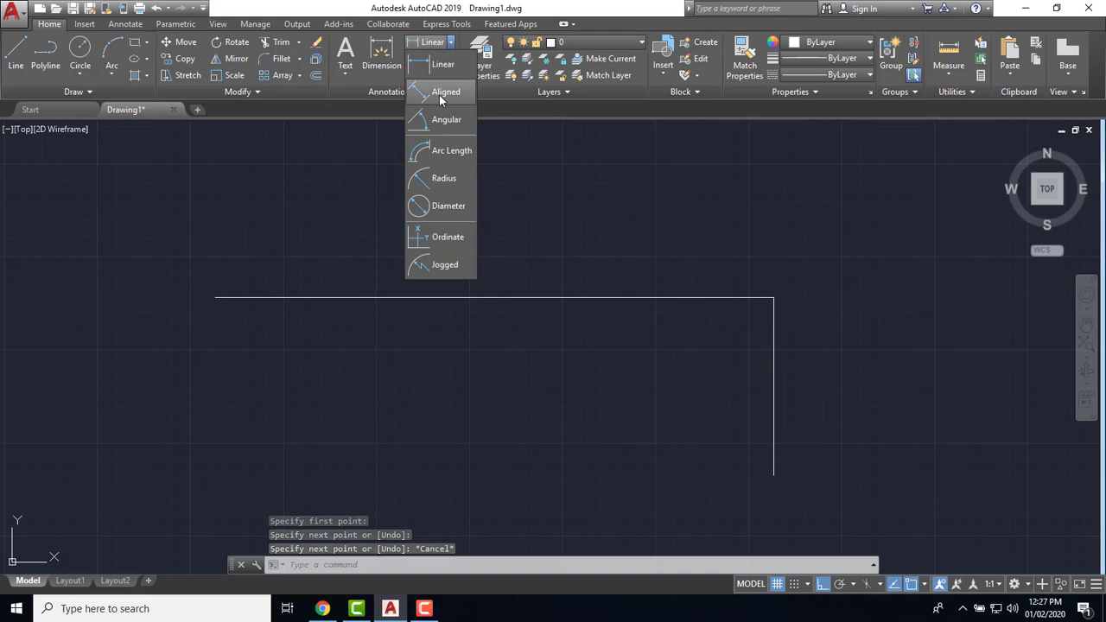
click(433, 125)
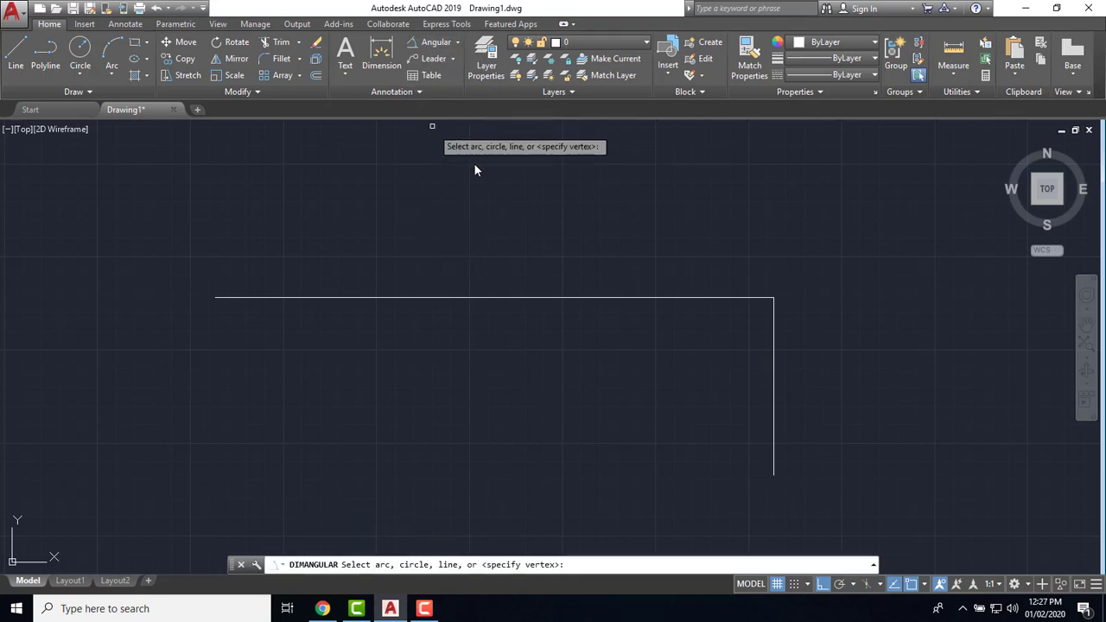
click(702, 296)
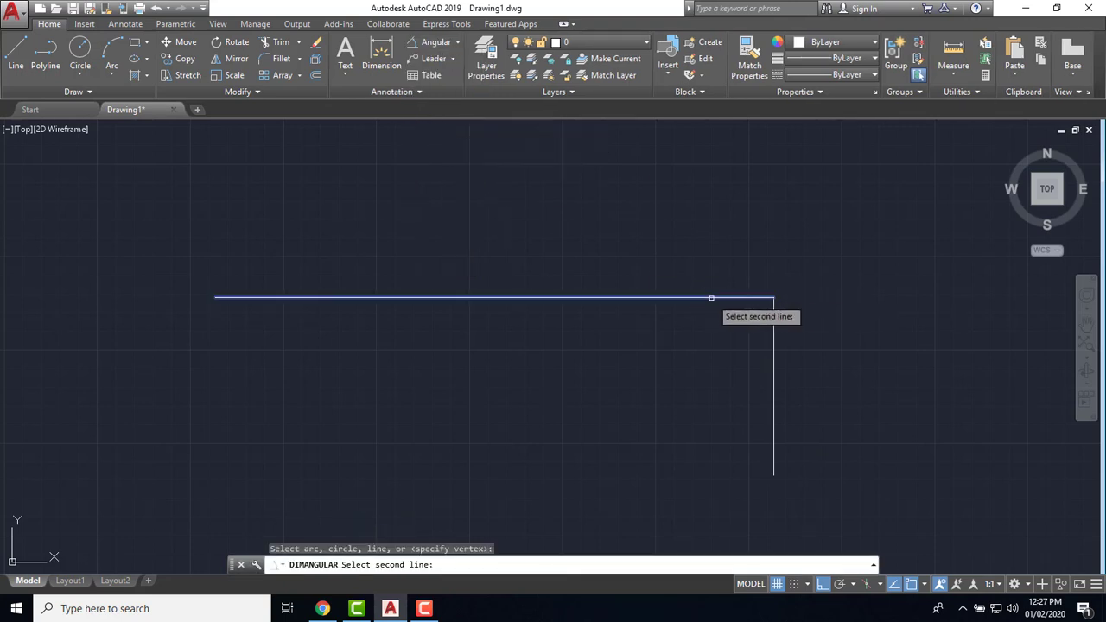
click(772, 350)
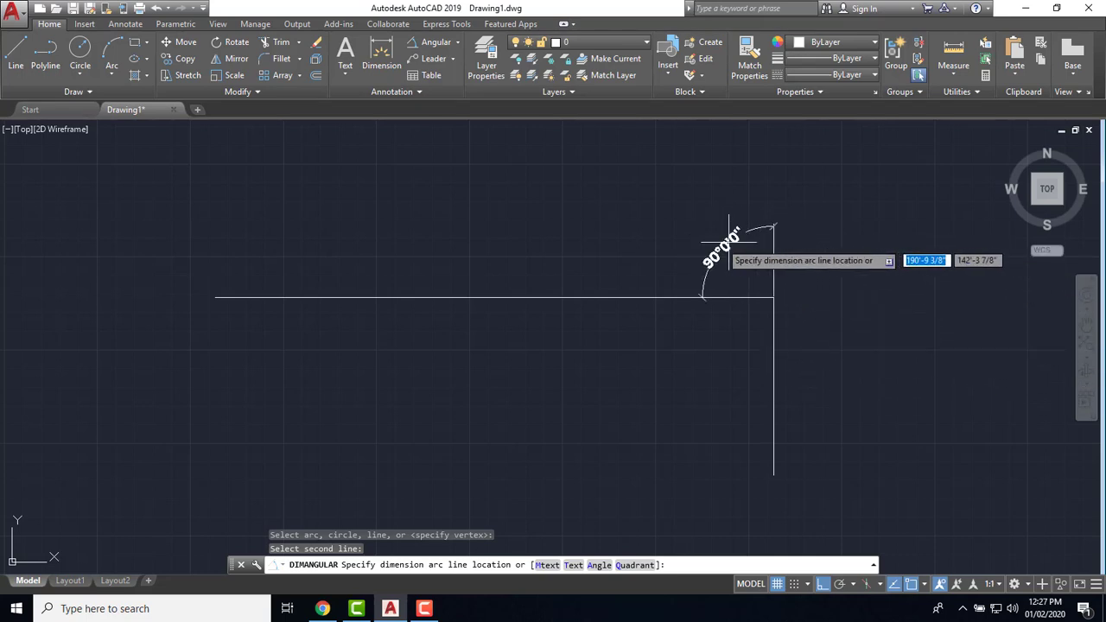
click(670, 377)
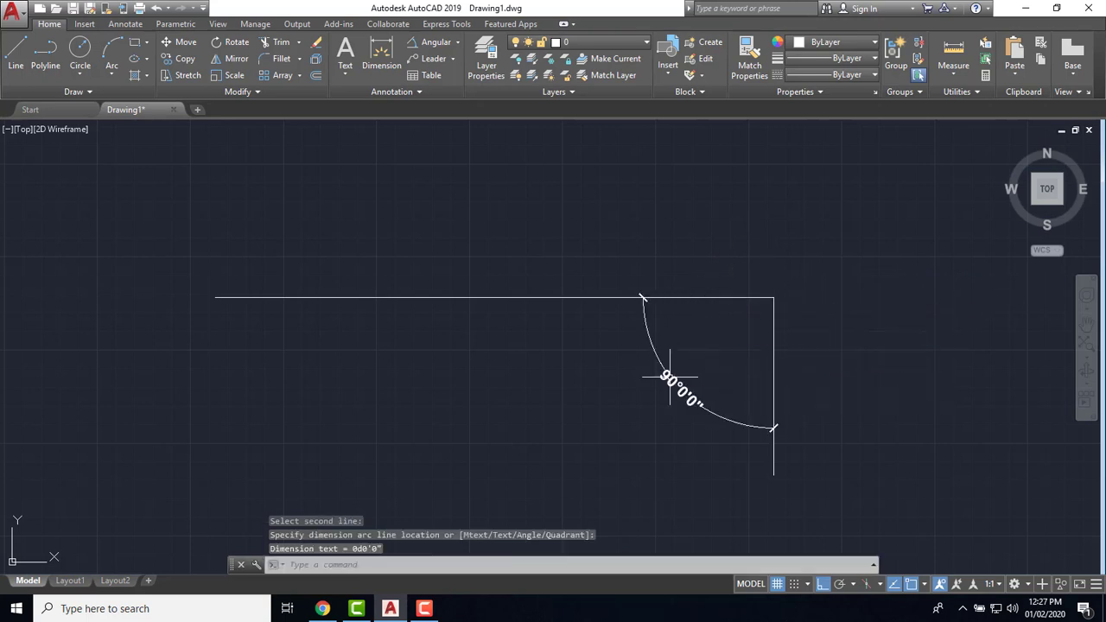
Erase the 90° angle dimension and select the vertical line
click(713, 420)
click(656, 330)
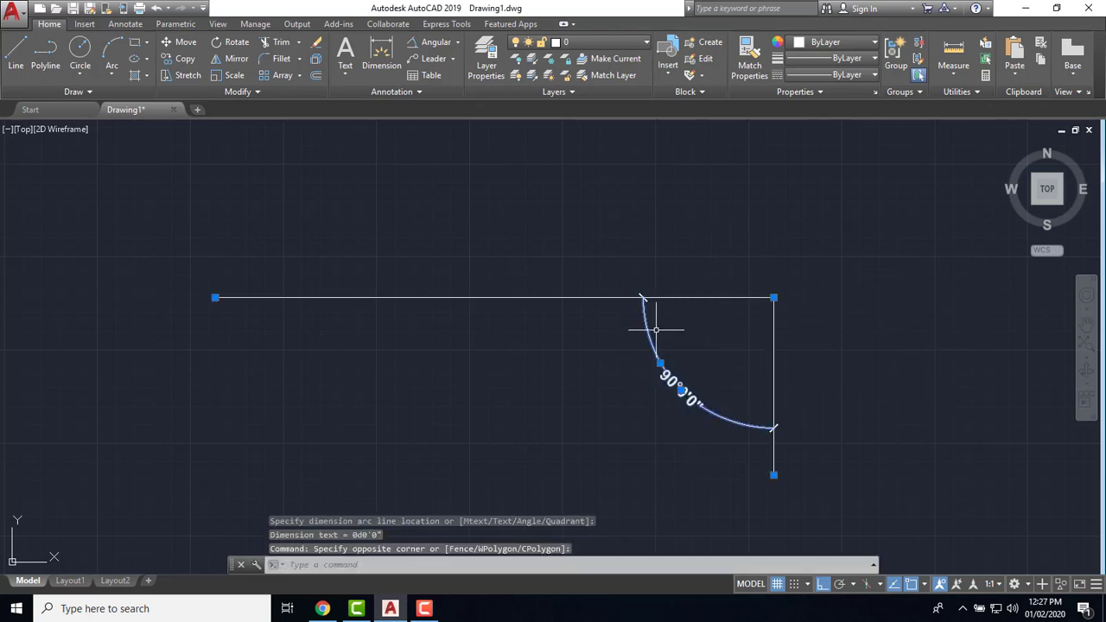
key(Delete)
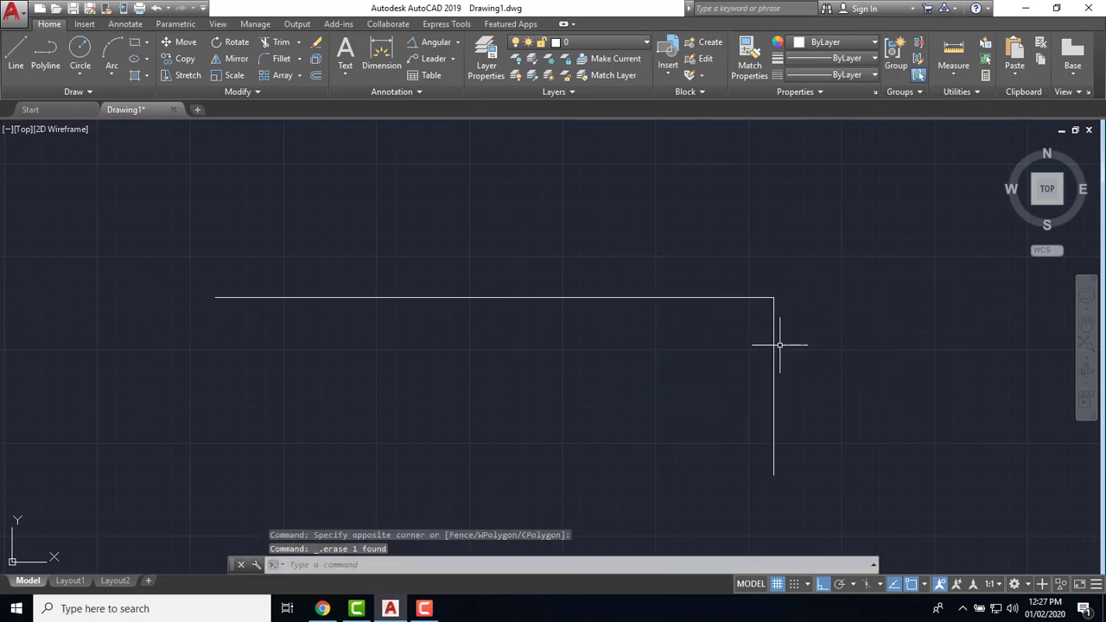
click(811, 383)
click(729, 346)
Delete the vertical line and draw a 25' line sloping up-left from the horizontal line's right end
key(Delete)
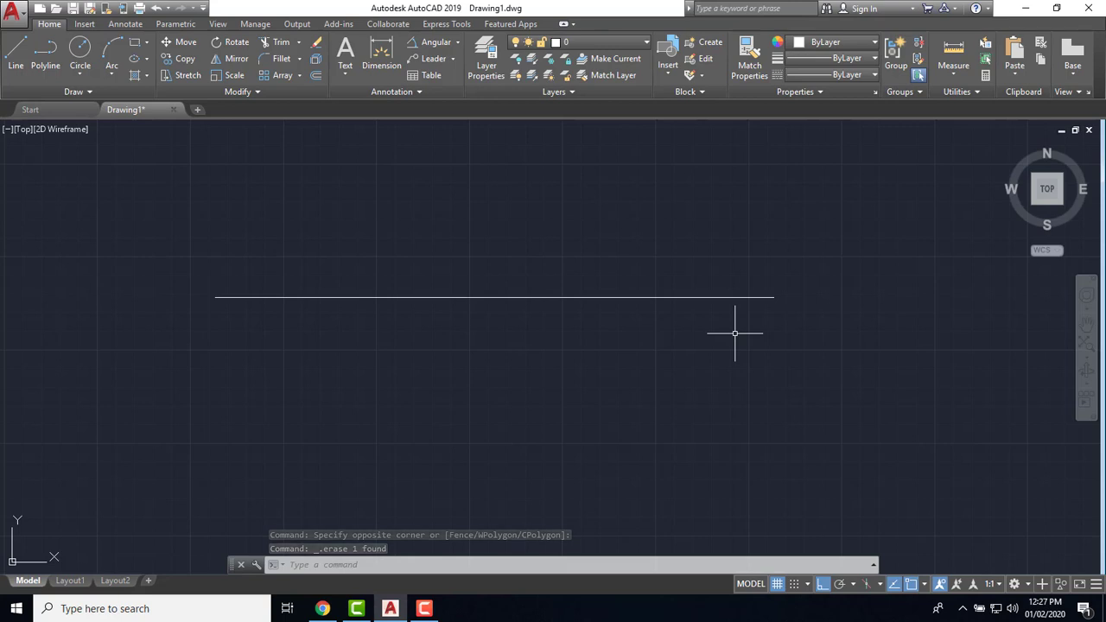
text(l)
key(Return)
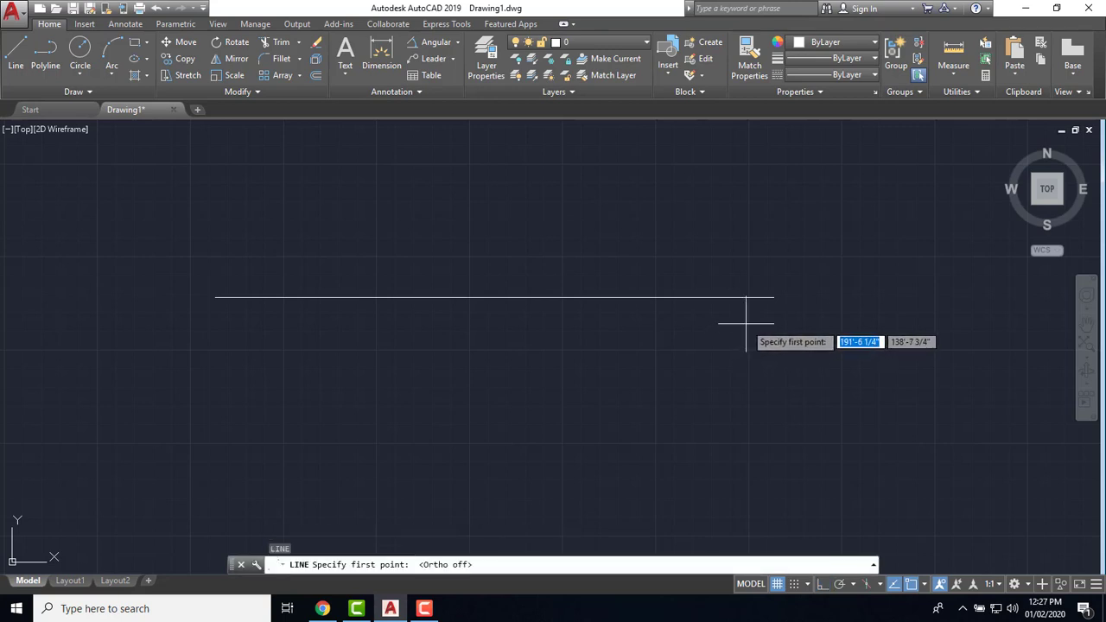
click(773, 297)
text(25')
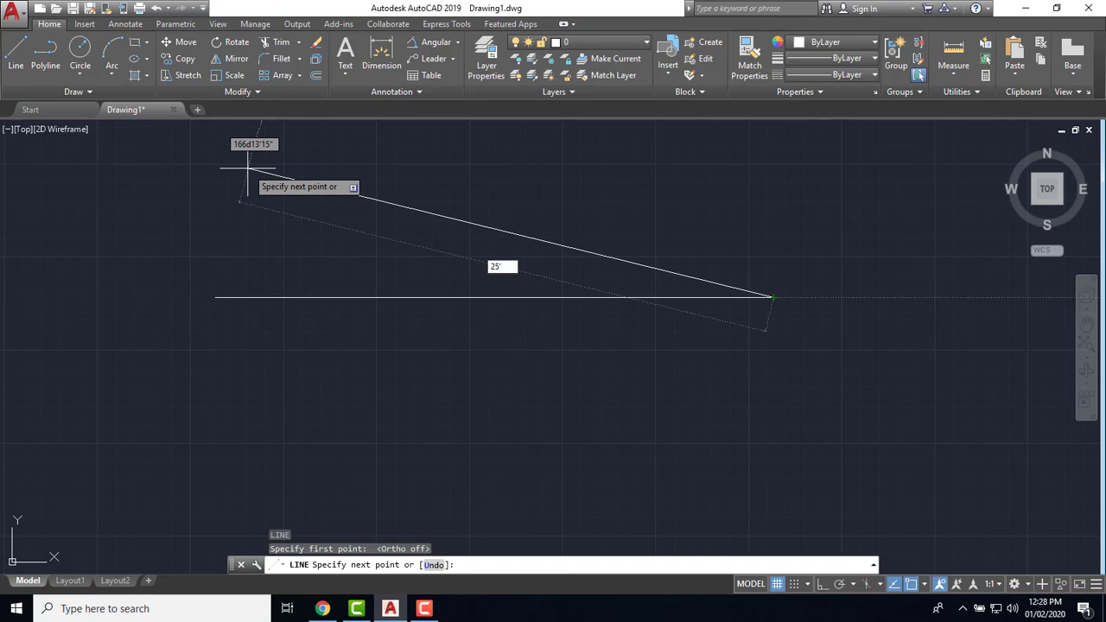
key(Return)
key(Escape)
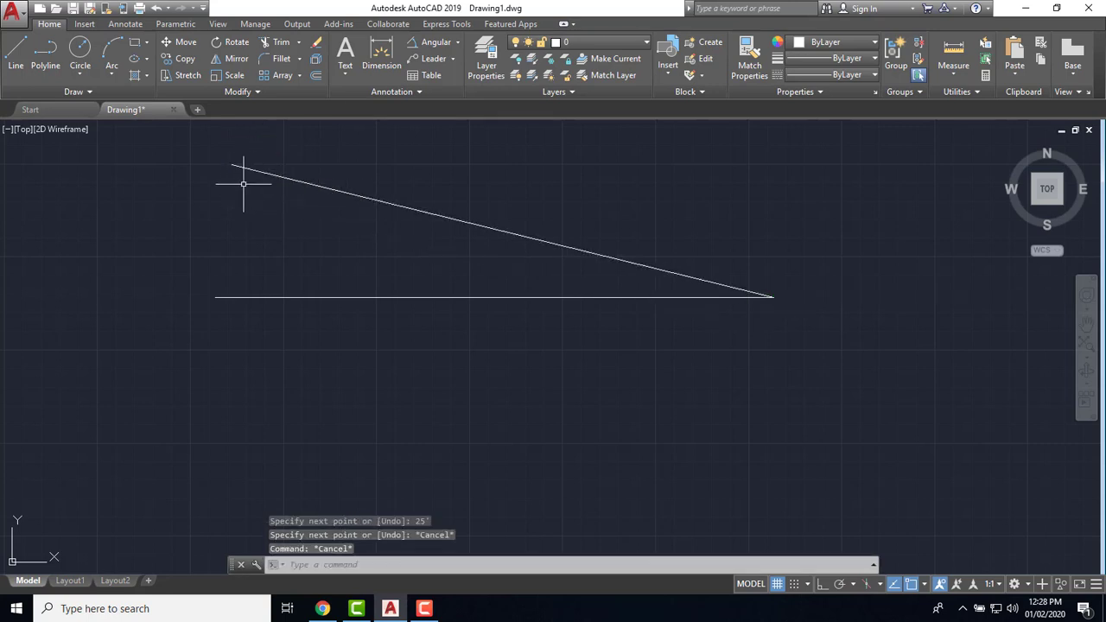
Erase the stray vertical line started at the sloped line's left end
key(Return)
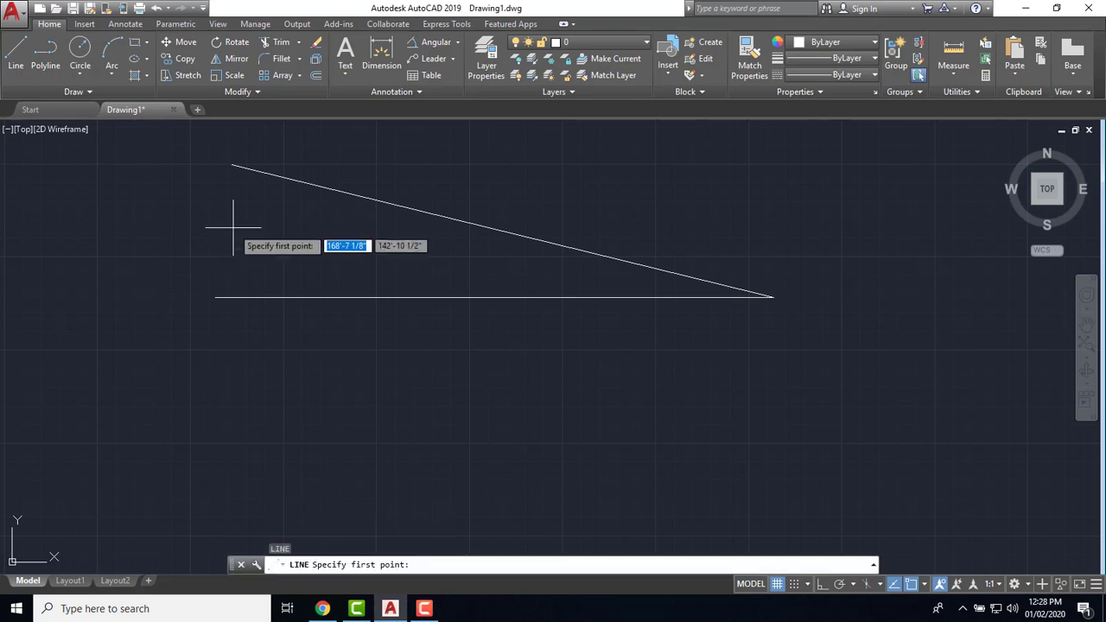
key(F8)
click(231, 164)
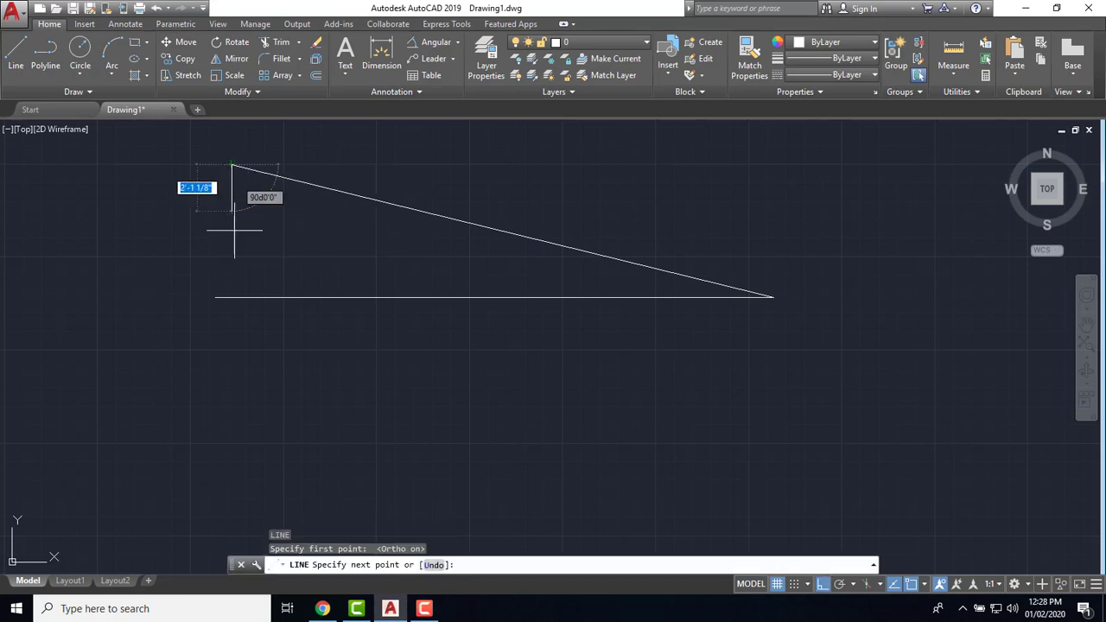
key(Escape)
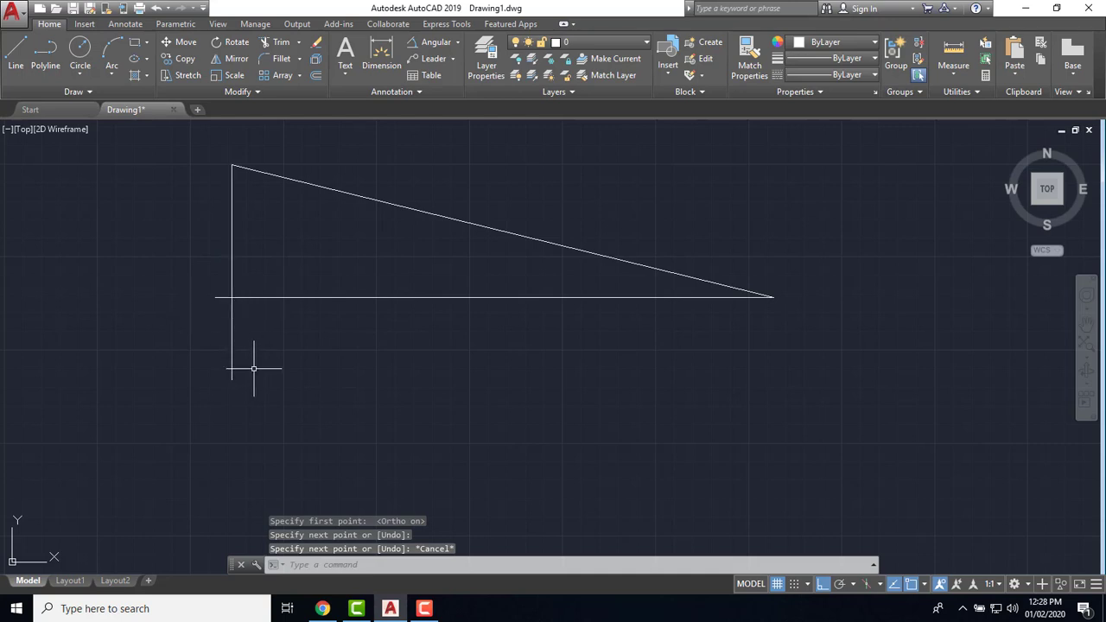
drag(399, 371, 209, 343)
key(Delete)
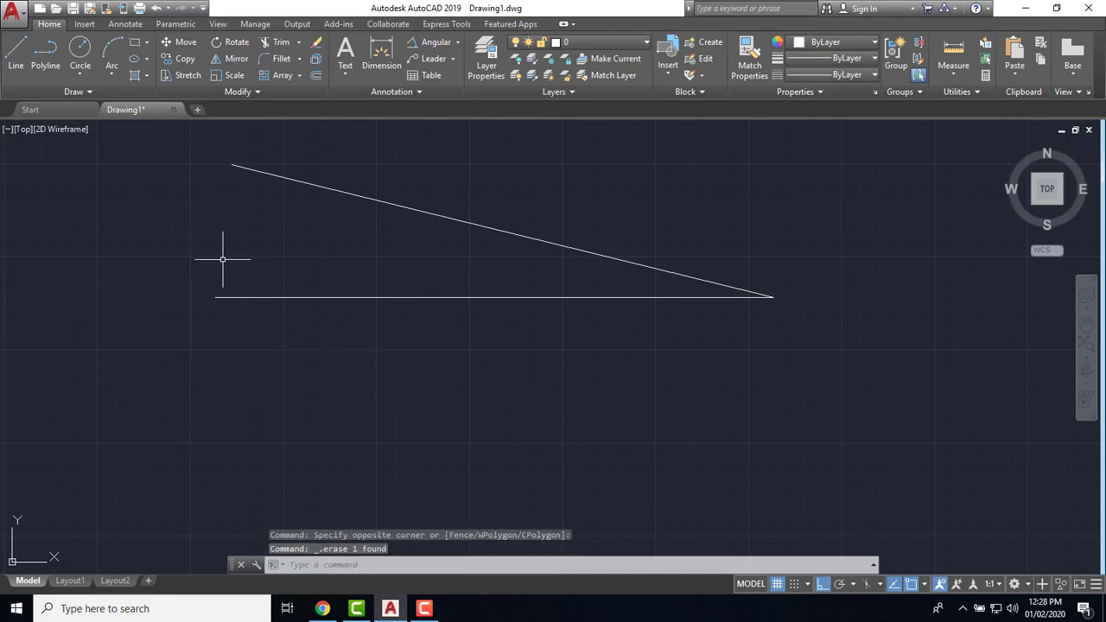
scroll(299, 357, down, 5)
scroll(304, 320, up, 4)
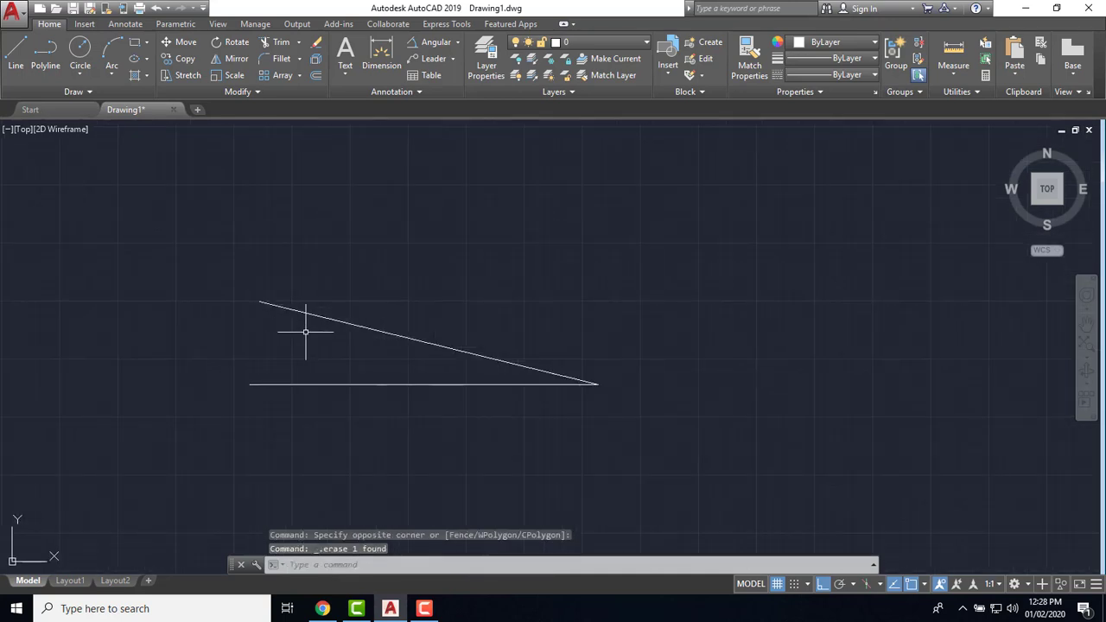
scroll(303, 318, up, 4)
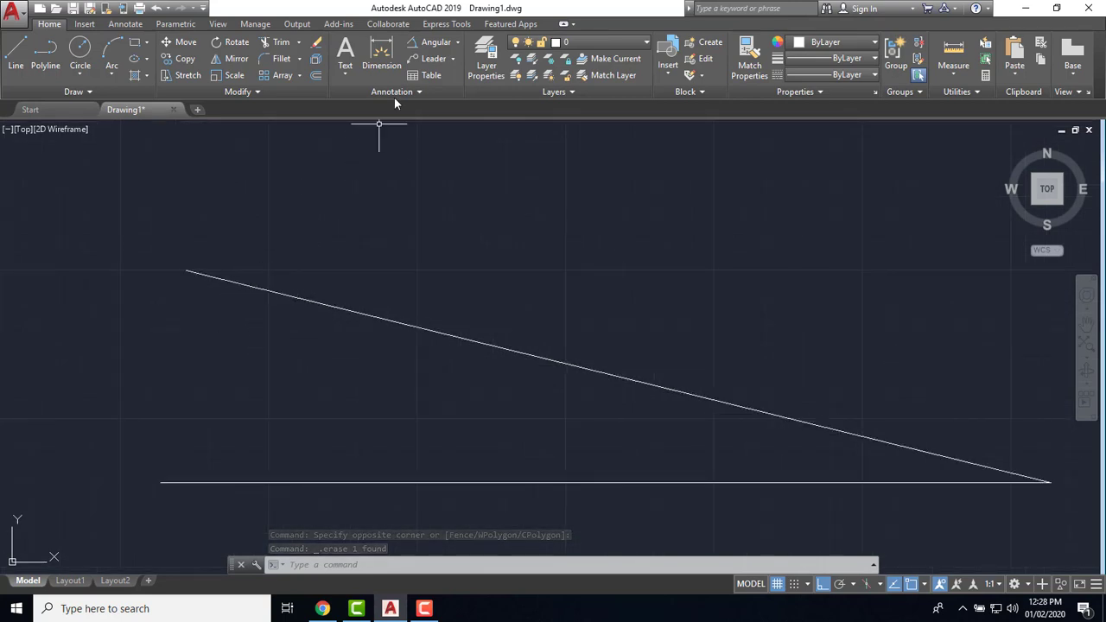
click(459, 43)
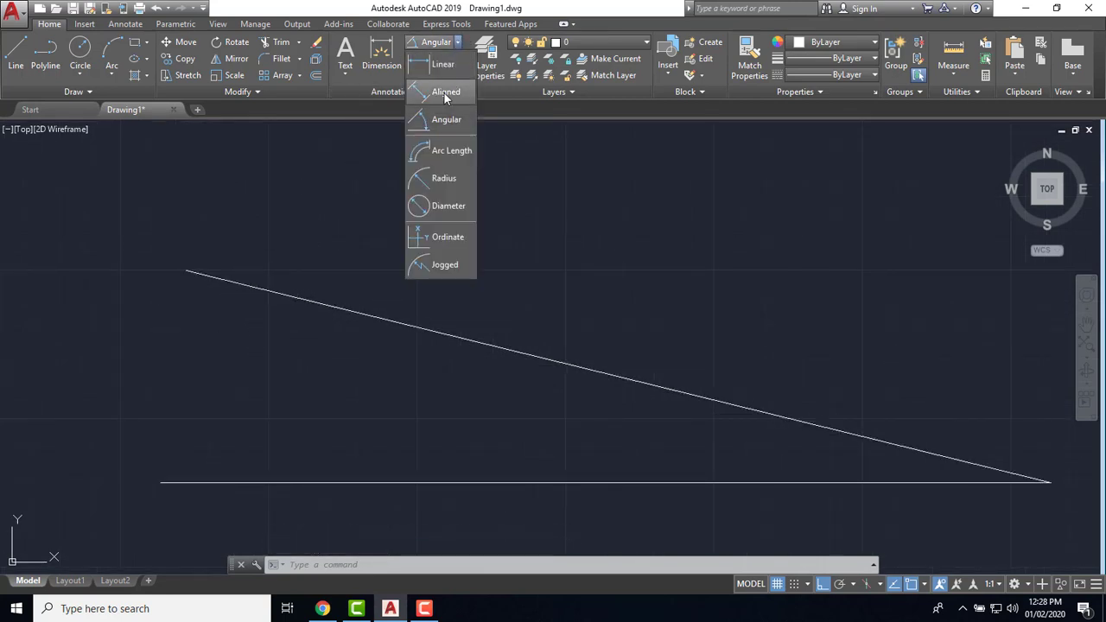
click(443, 92)
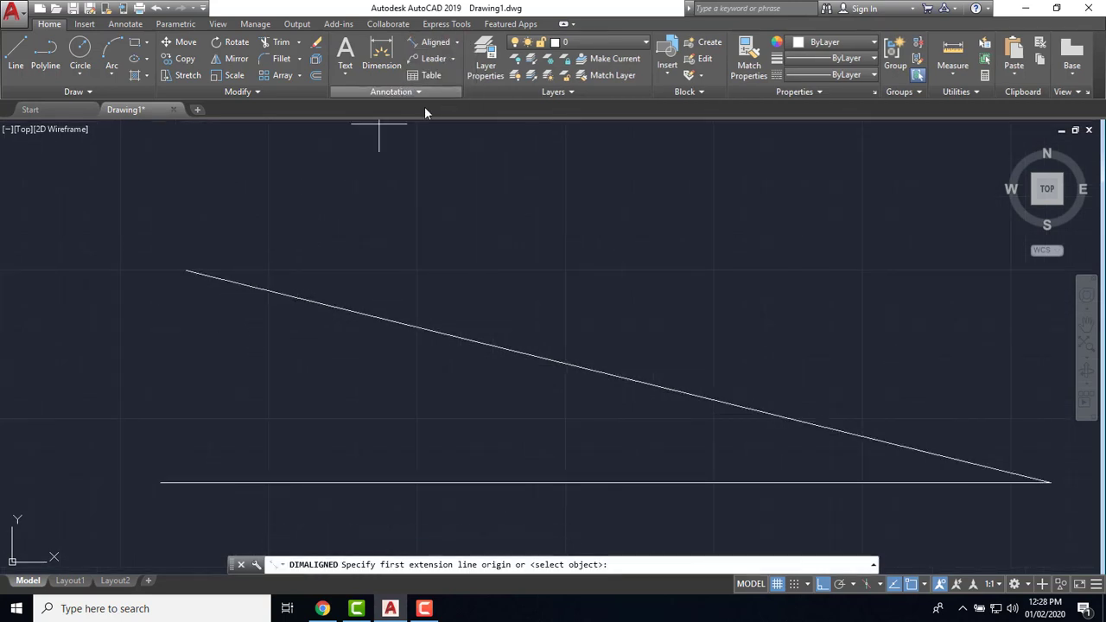
click(184, 270)
scroll(198, 234, down, 4)
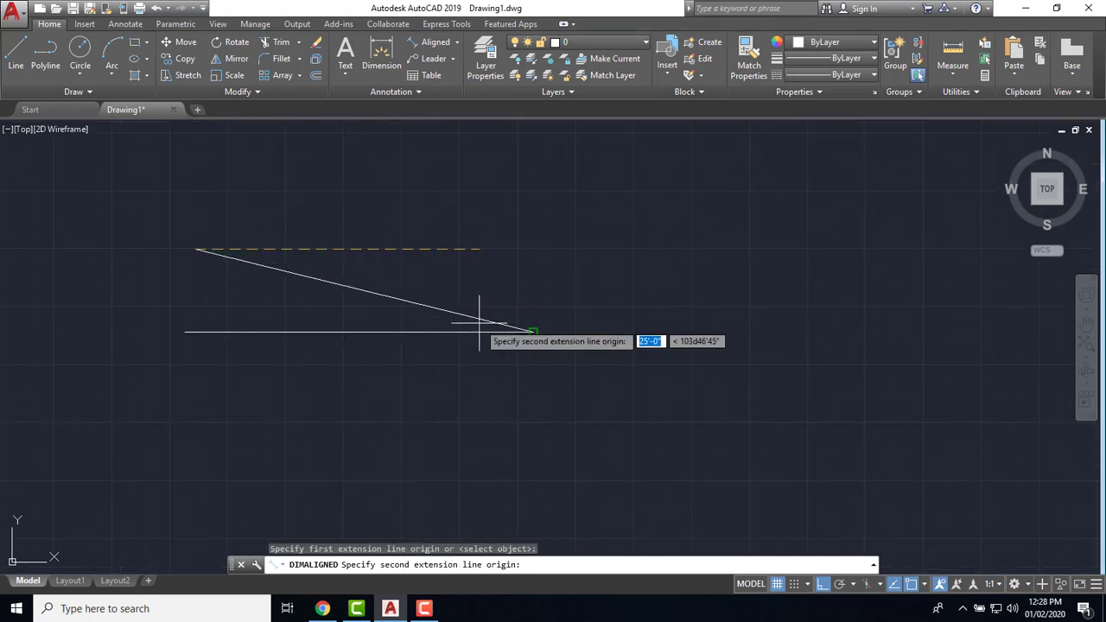
click(533, 331)
click(537, 312)
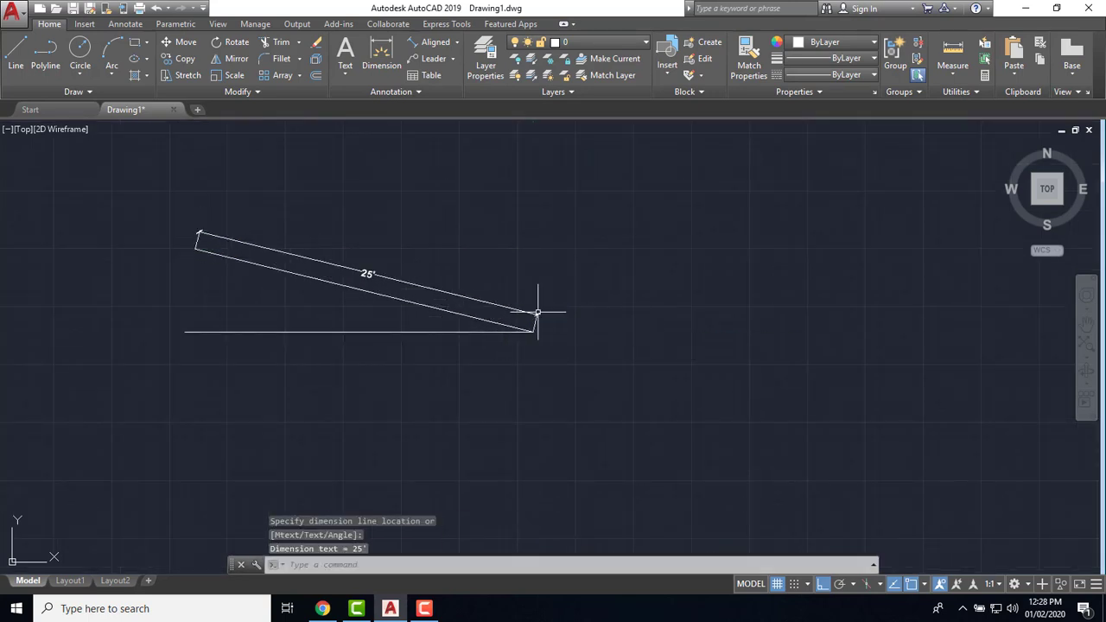
scroll(249, 285, up, 2)
scroll(250, 289, up, 2)
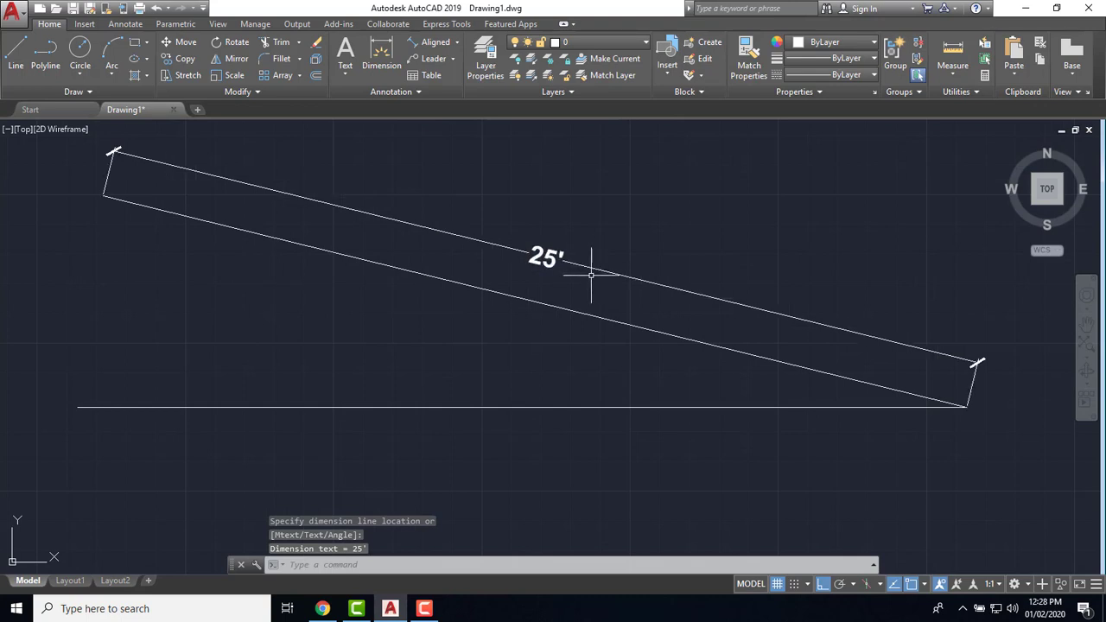
click(581, 275)
click(512, 215)
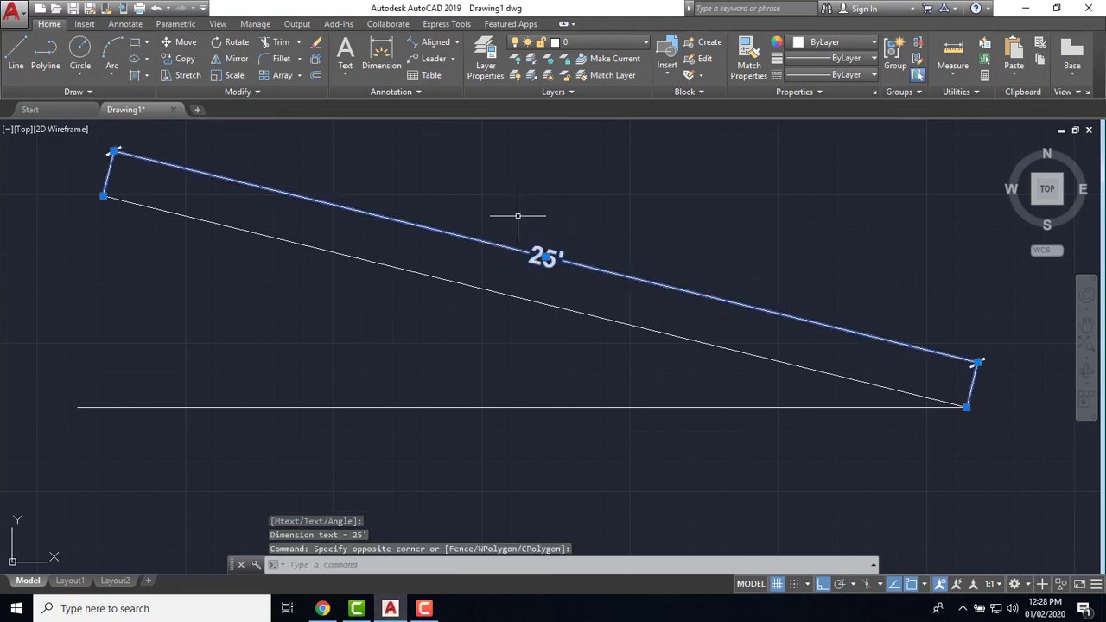
key(Delete)
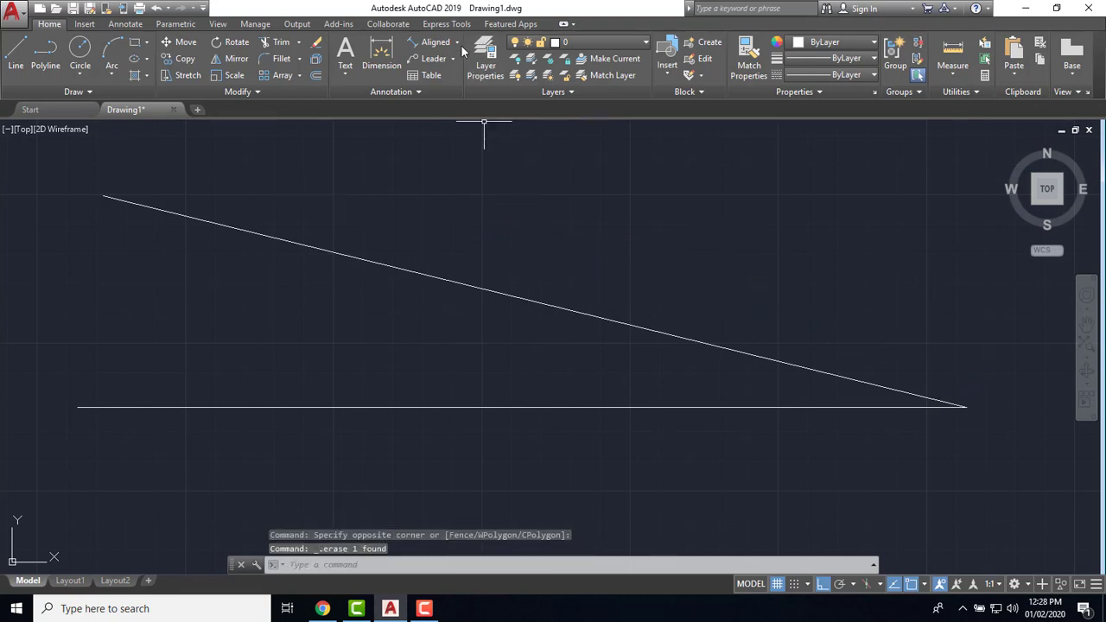
click(458, 45)
click(440, 120)
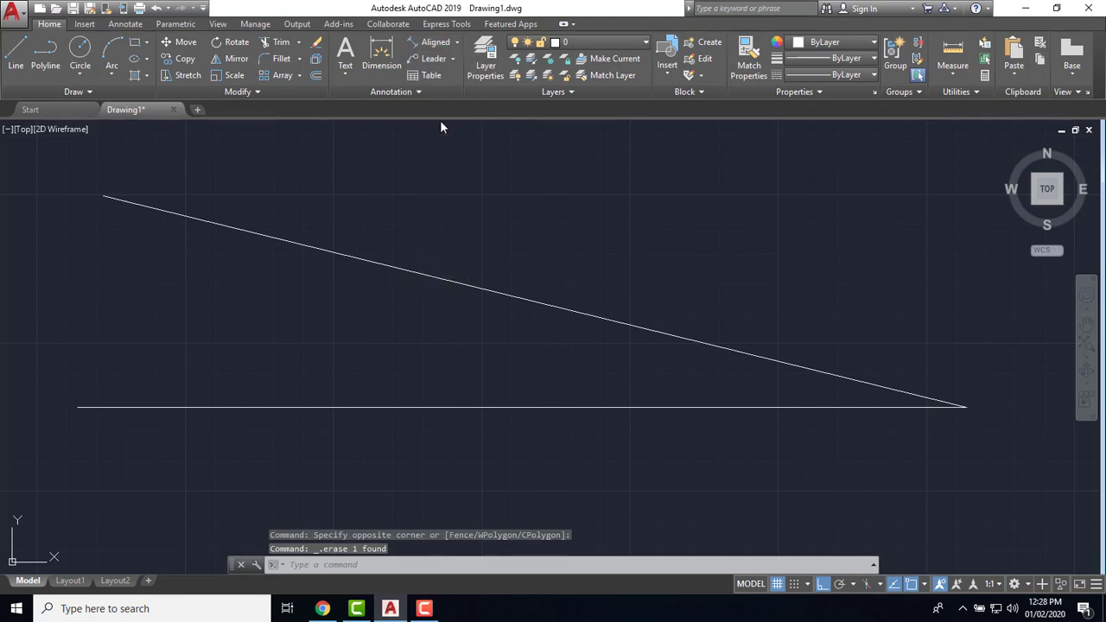
click(631, 327)
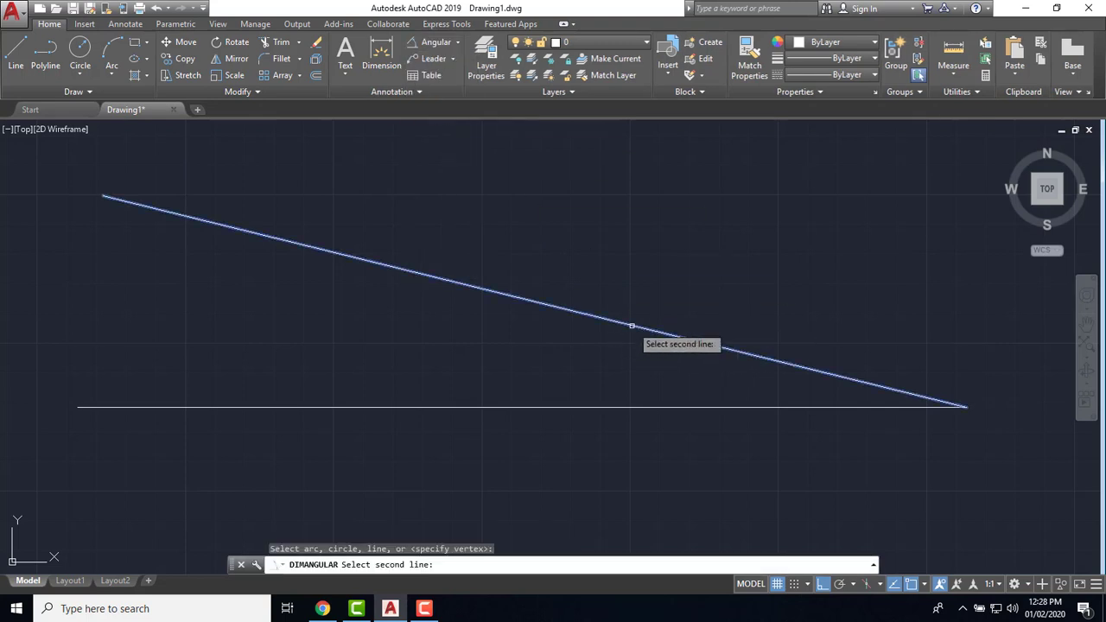
click(606, 407)
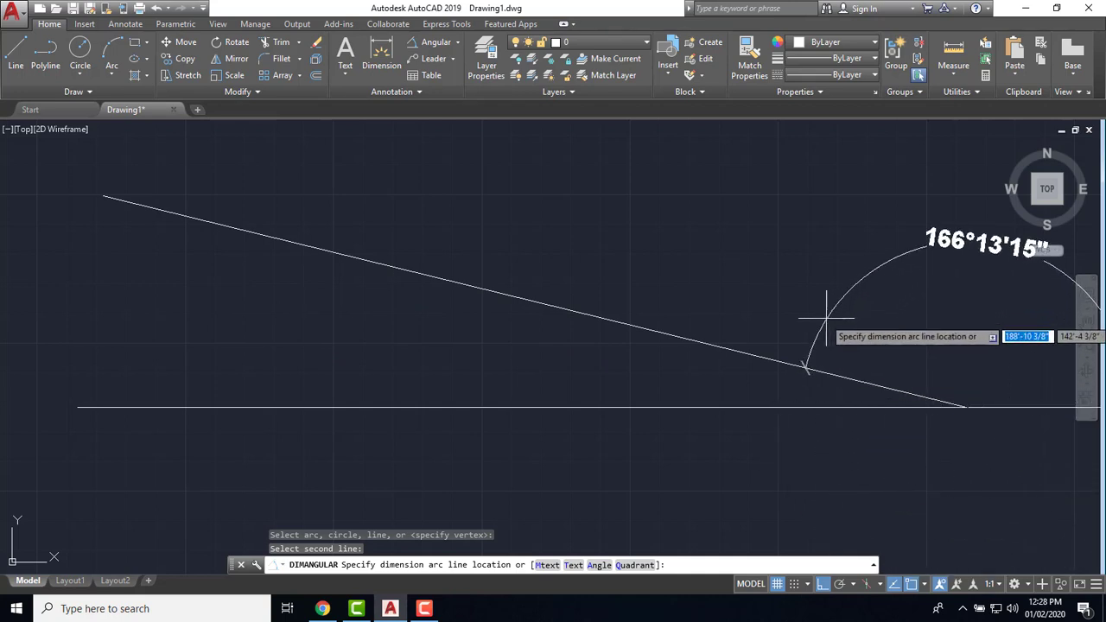
key(Escape)
scroll(659, 302, down, 2)
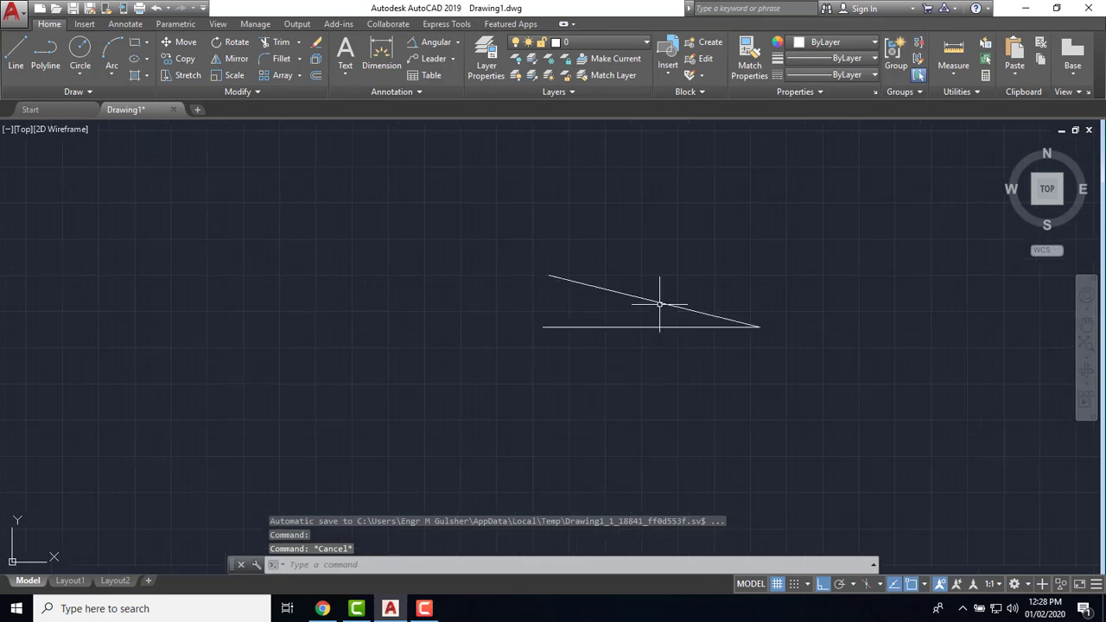